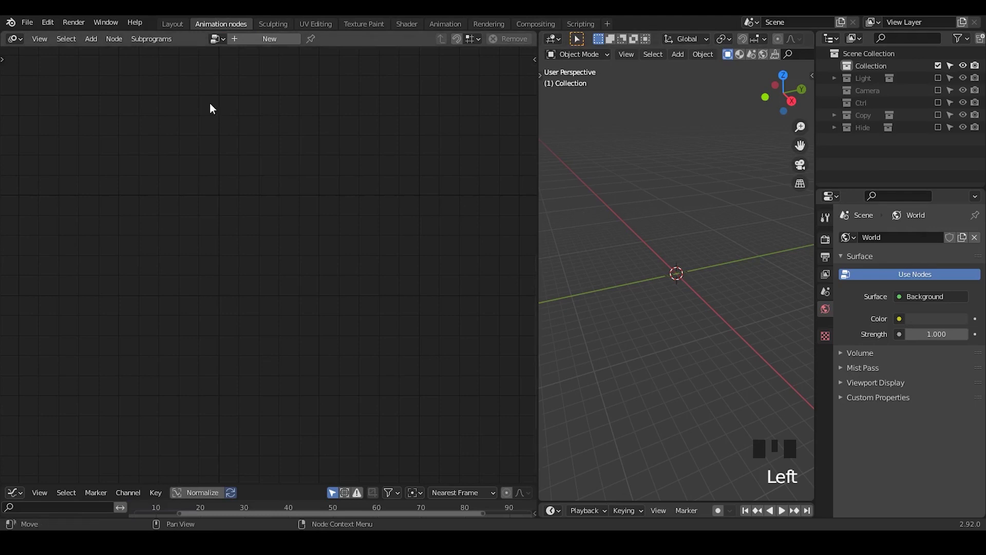
Check the list of available node trees and set the node editor's type to Animation Nodes
left_click(218, 39)
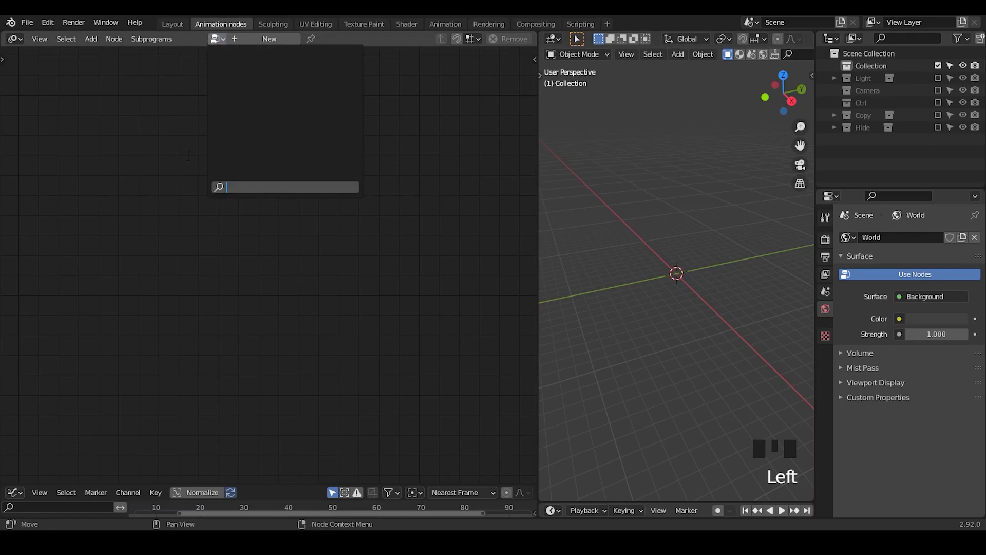
left_click(15, 38)
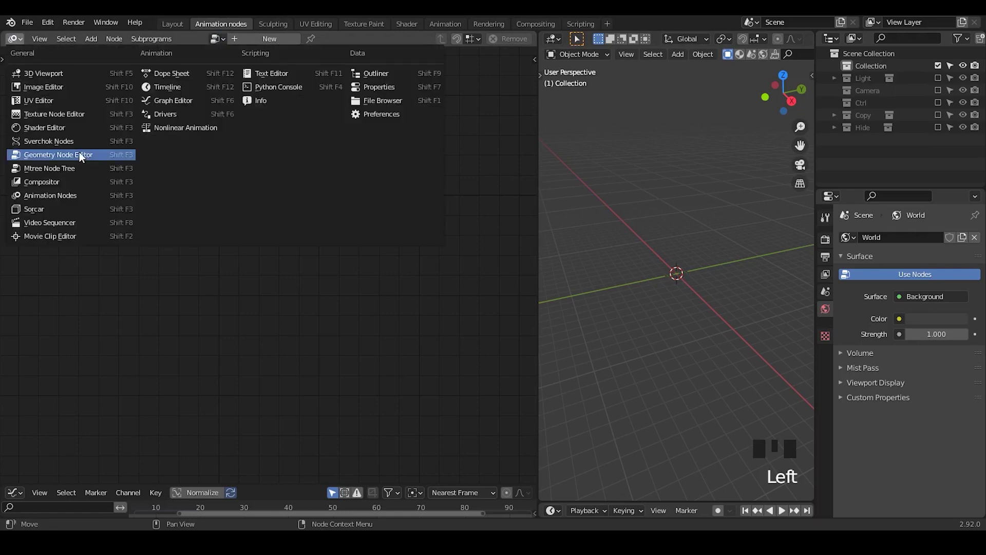
left_click(41, 196)
From the Layout workspace, start an Append and browse into the NodeTree data of "E:\Tutorials\115. Preset Release 2.3\Pre-Release 2\Appending 2.3.2.blend"
left_click(172, 23)
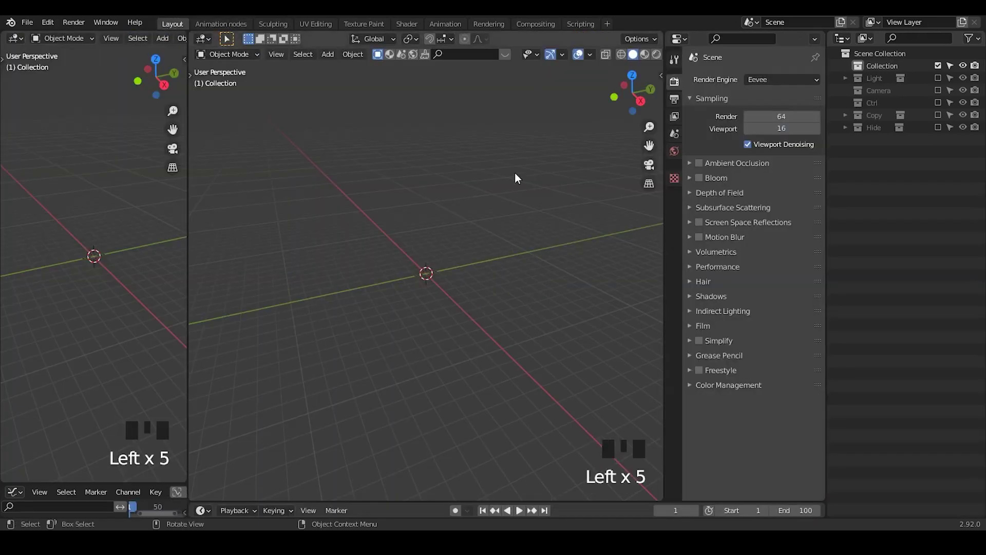
left_click(27, 23)
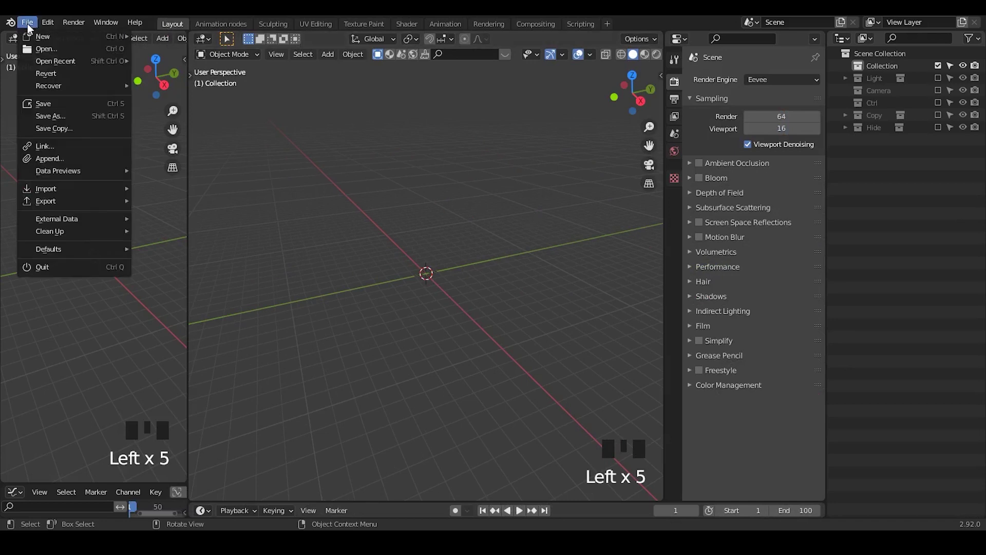
left_click(77, 158)
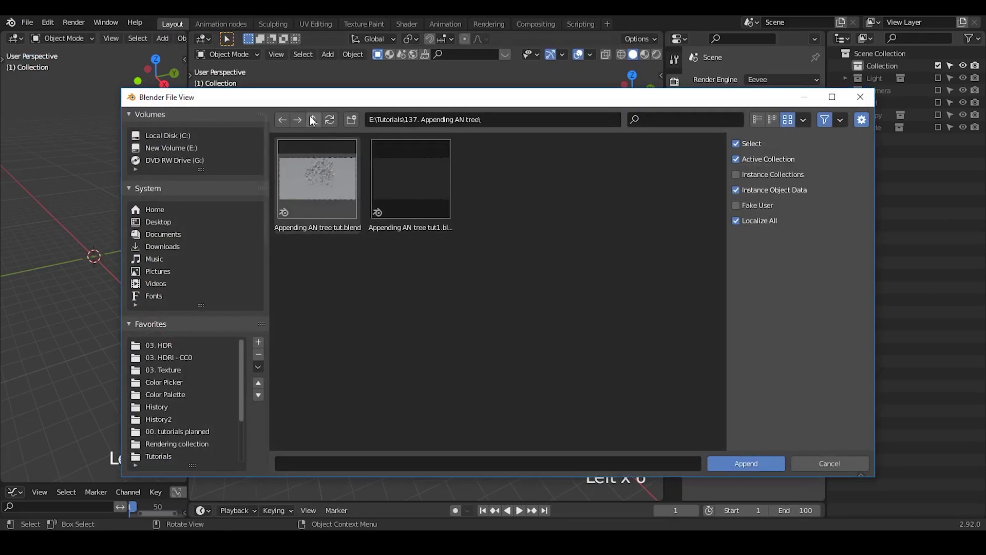
left_click(493, 123)
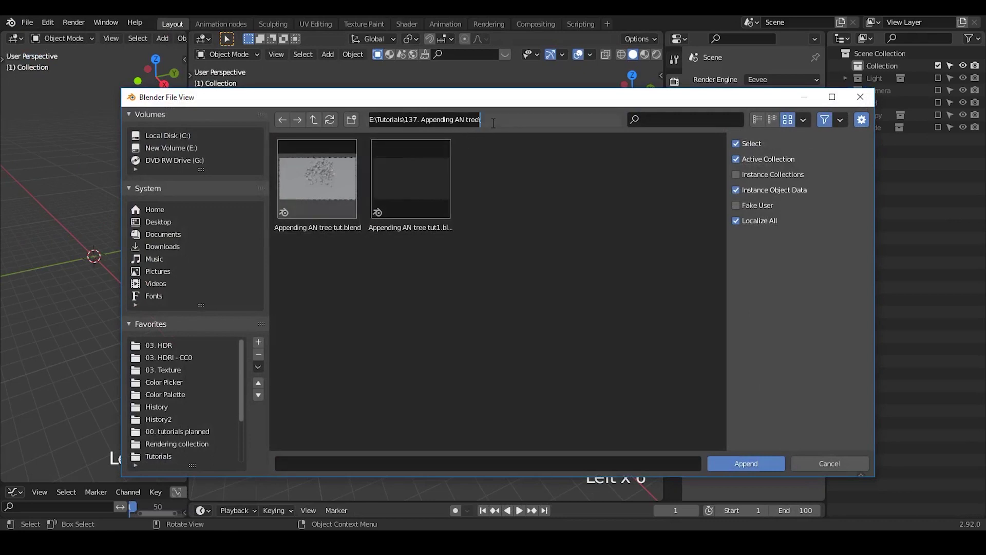
type("E:\\Tutorials\\115. Preset Release 2.3\\Pre-Release 2")
key("Return")
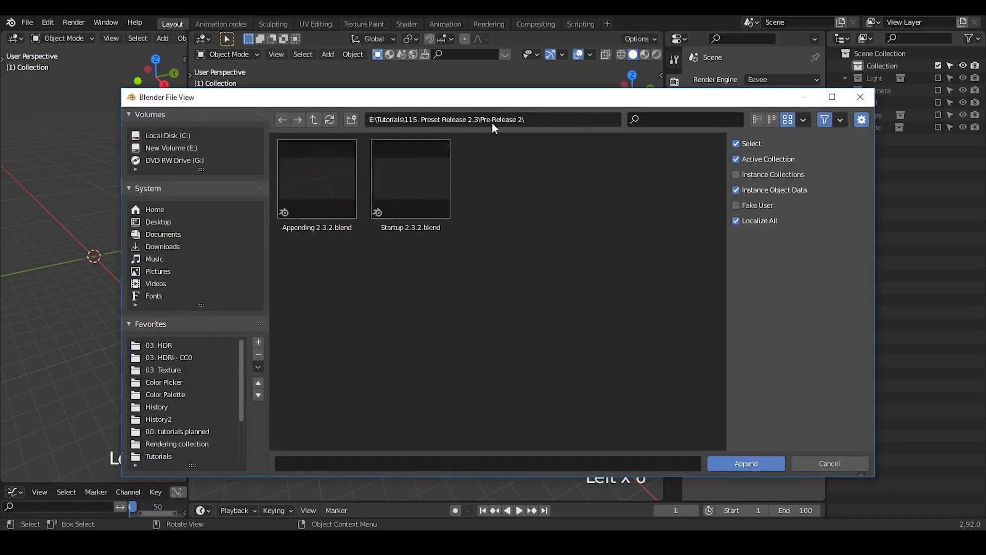
double_click(327, 203)
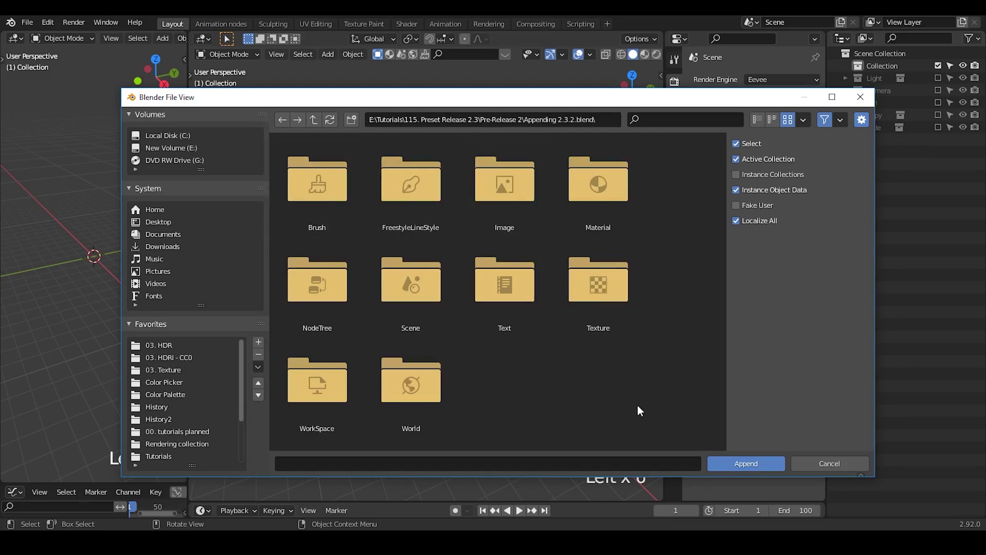
mouse_move(640, 411)
left_mouse_down()
mouse_move(325, 187)
mouse_move(558, 370)
left_mouse_up()
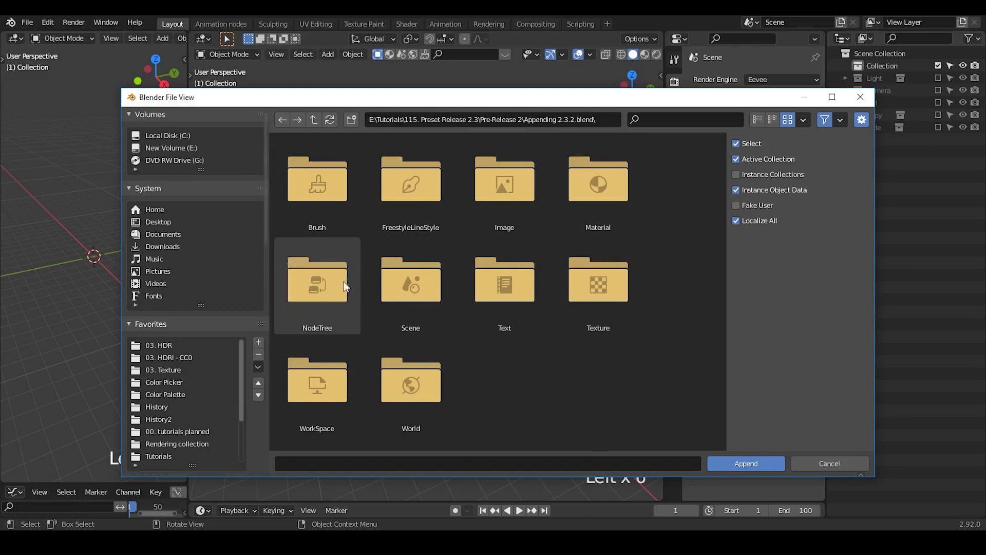
double_click(331, 288)
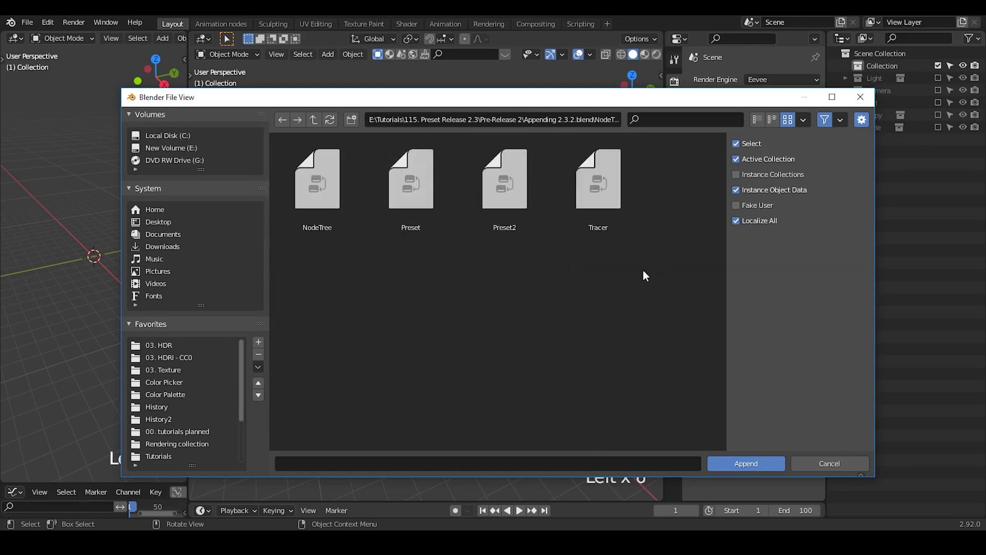
left_click_drag(633, 340, 304, 181)
left_click_drag(629, 305, 288, 146)
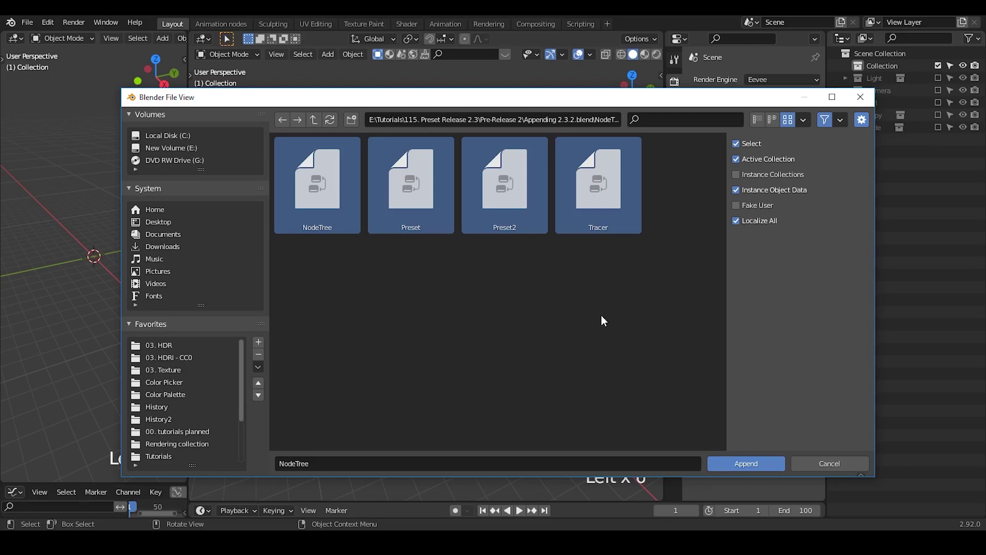
left_click(627, 263)
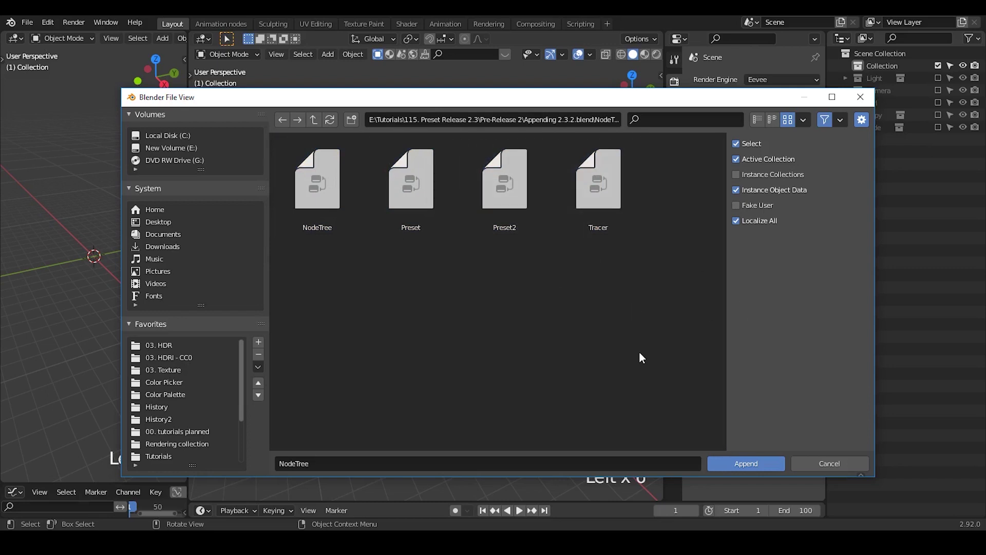
left_click(313, 119)
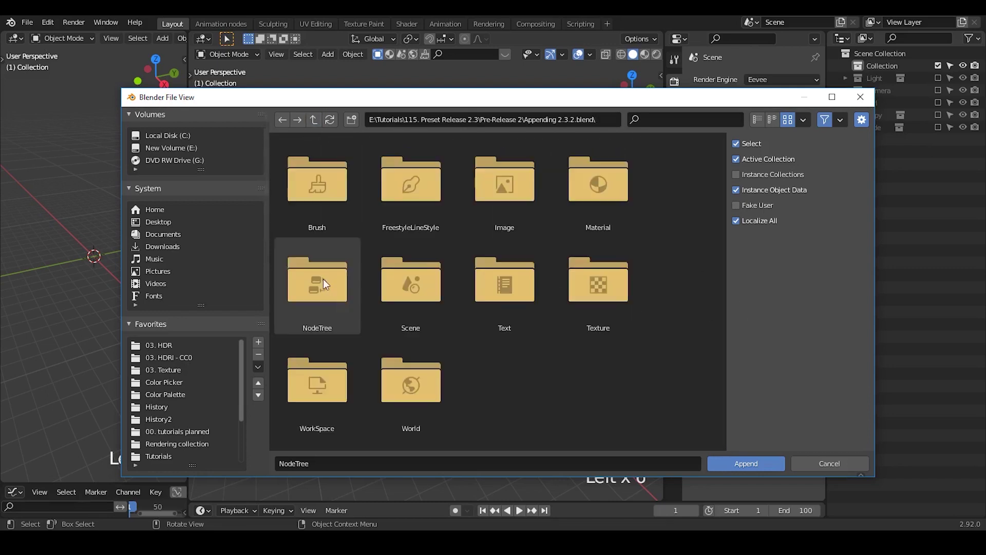
double_click(334, 305)
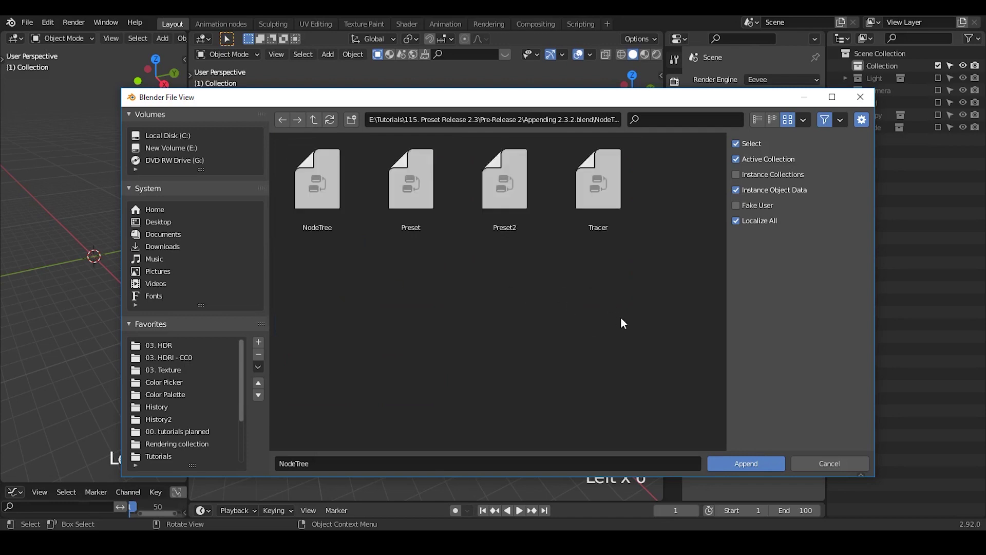
Append the node trees NodeTree, Preset, Preset2 and Tracer together, and return to the Animation nodes workspace
left_click_drag(620, 318, 296, 188)
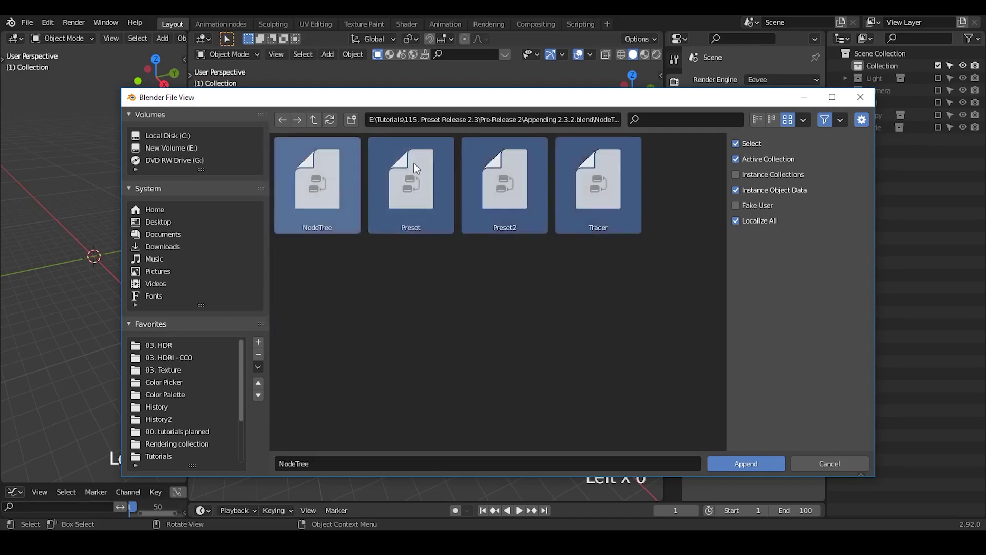
left_click(745, 463)
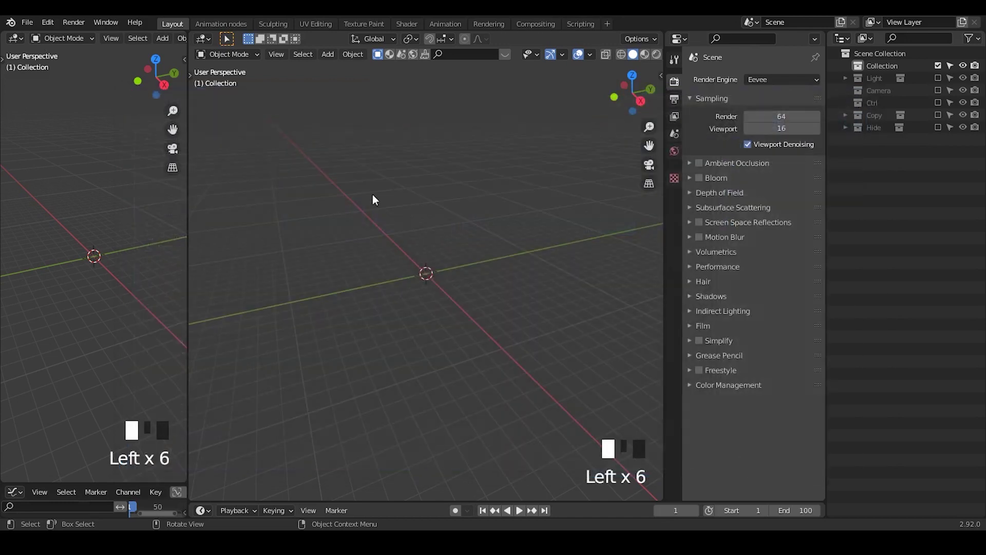
left_click(219, 24)
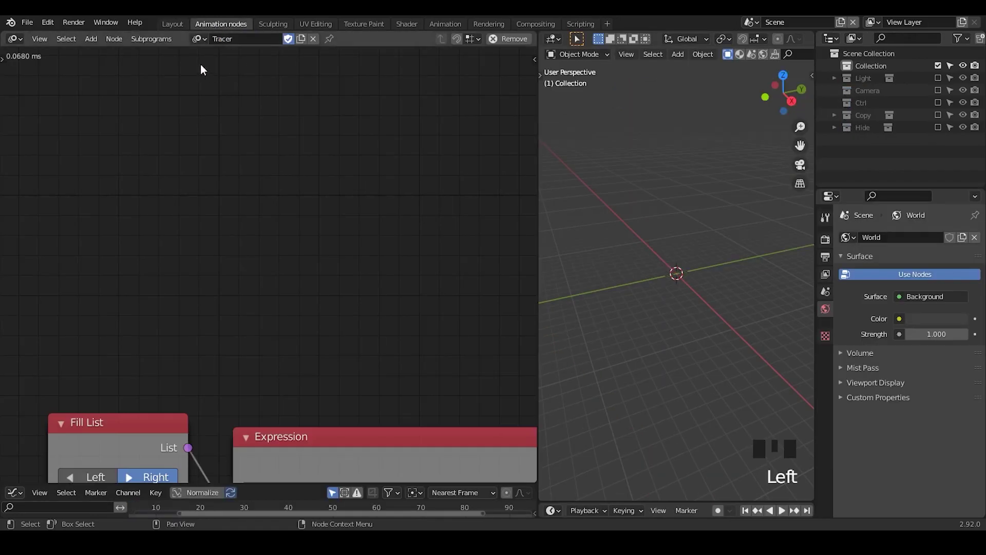
Look over the Tracer tree and the list of appended trees, and switch the node editor to NodeTree
middle_click_drag(373, 262, 333, 165)
scroll(270, 267, "down", 3)
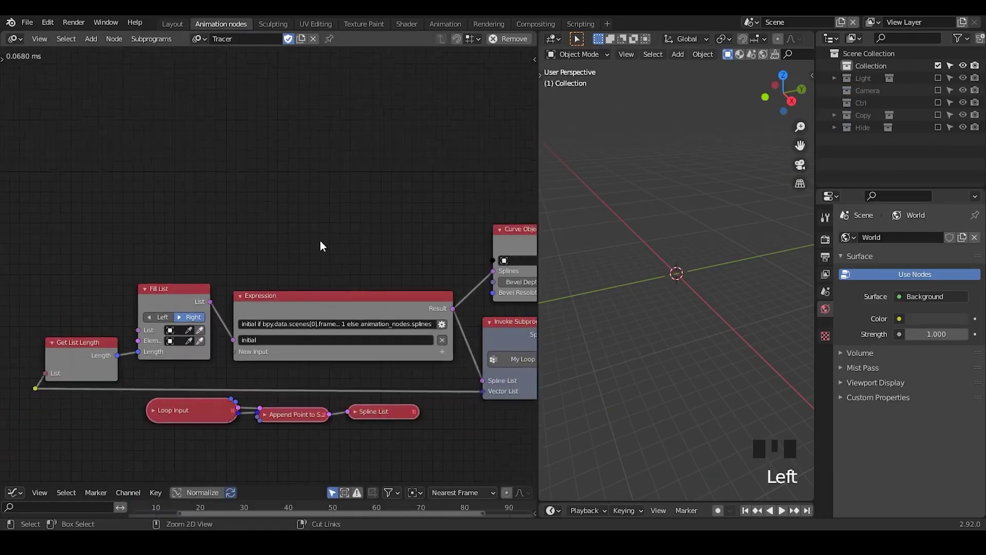
left_click(195, 40)
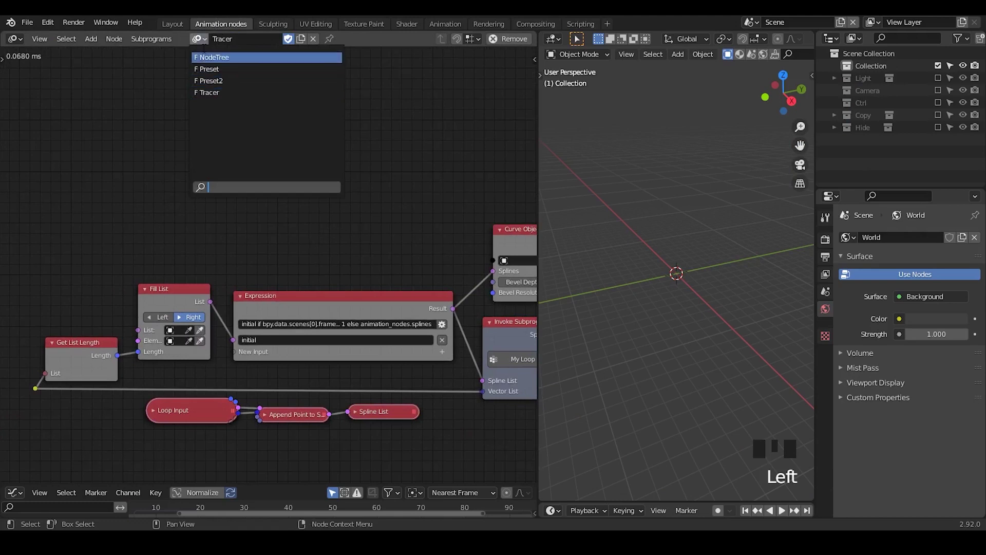
left_click(116, 83)
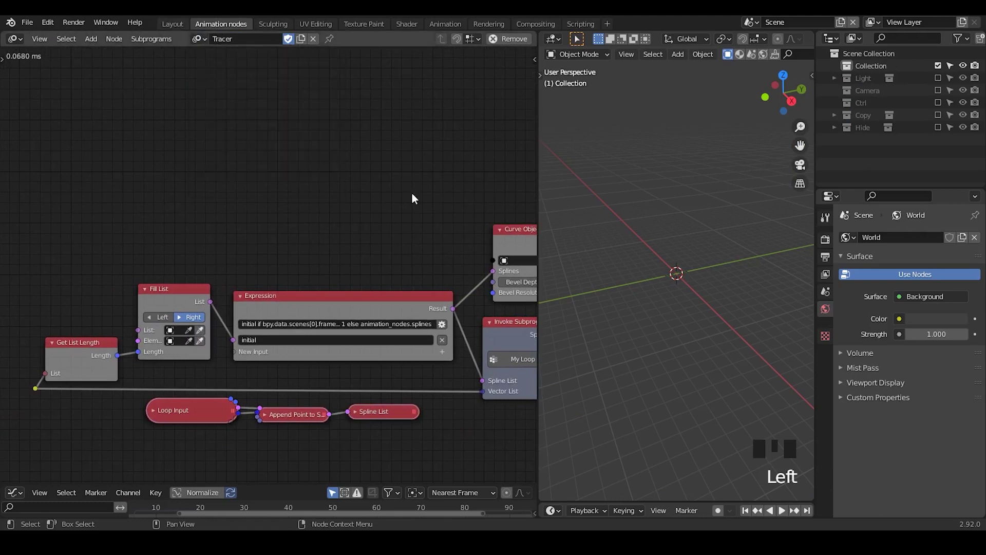
middle_click_drag(429, 224, 379, 195)
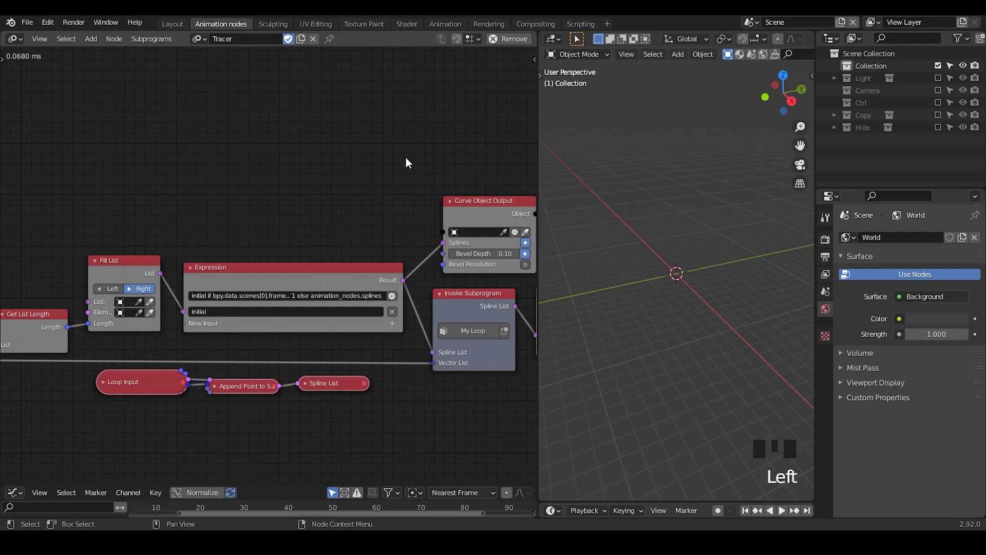
left_click(199, 39)
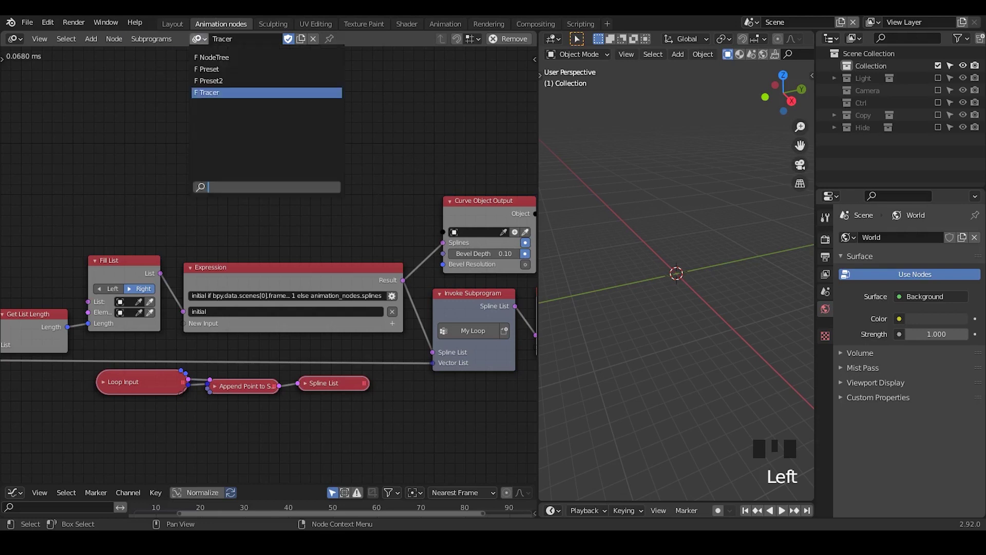
left_click(218, 57)
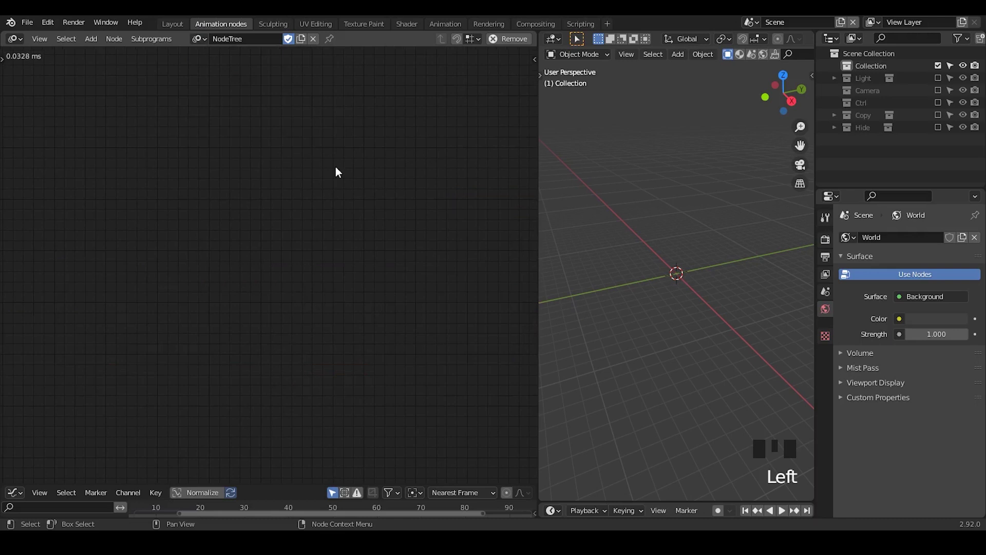
Reveal the Animation Node Tree settings with the tree's scene assignment, and make Scene.001 the active scene
key("n")
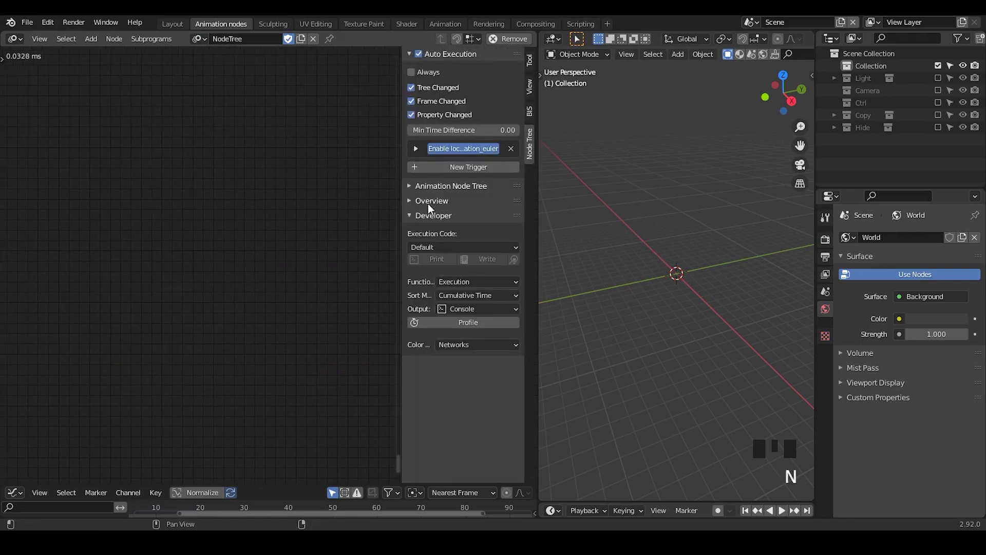
left_click(457, 183)
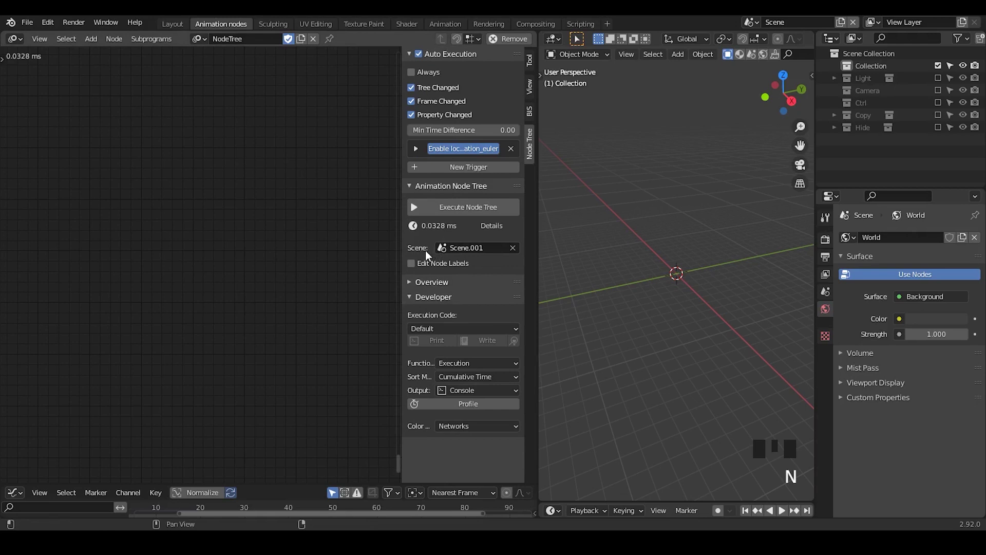
left_click(750, 22)
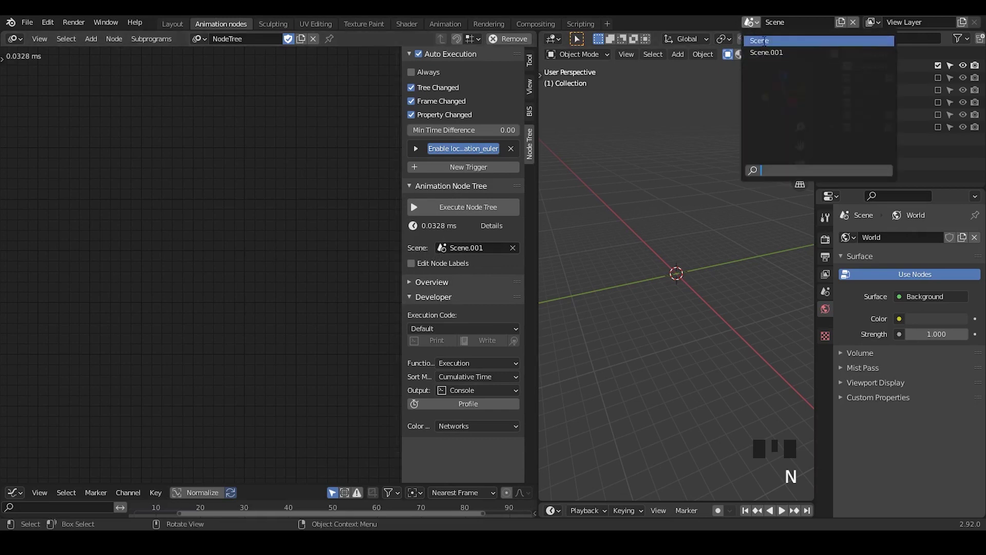
left_click(783, 53)
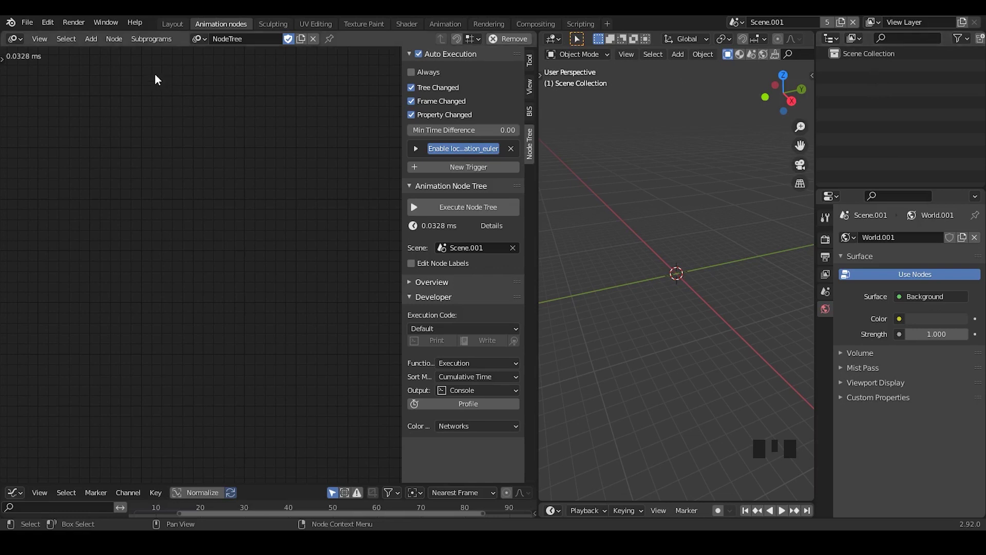
left_click(28, 23)
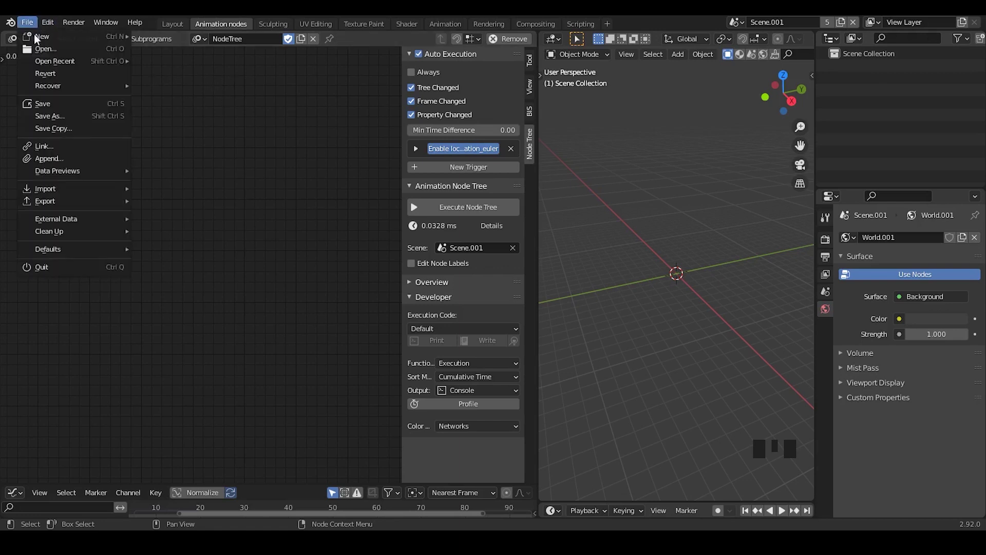
left_click(77, 158)
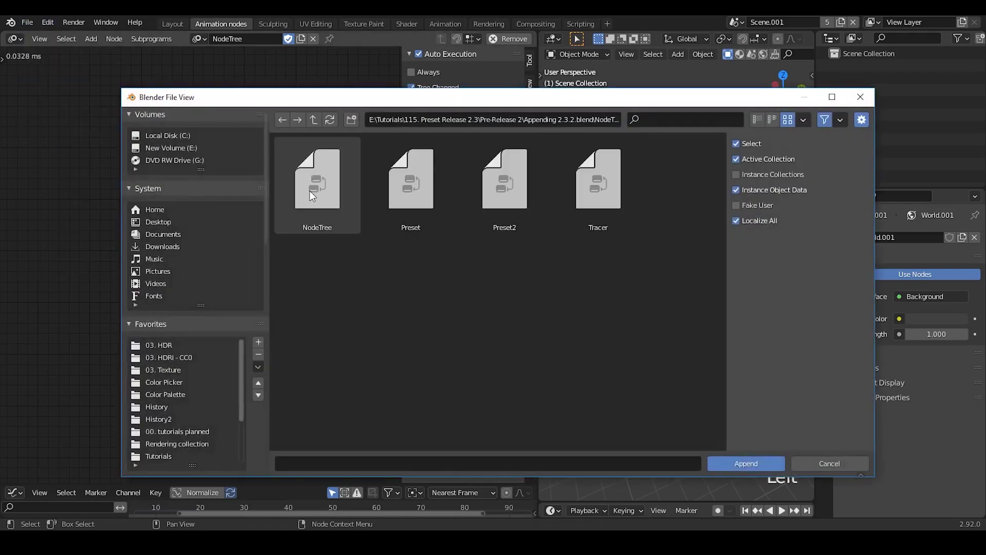
left_click(312, 121)
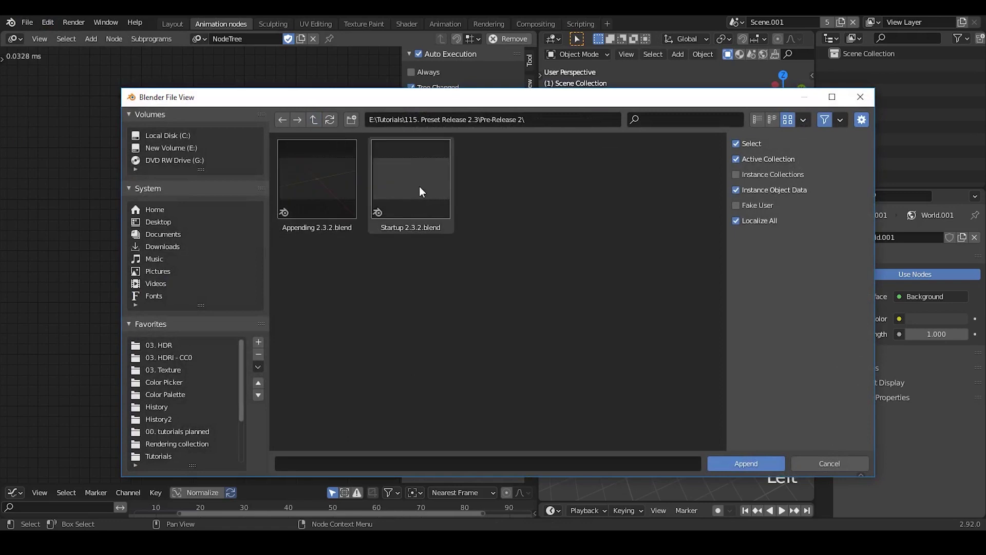
left_click(424, 188)
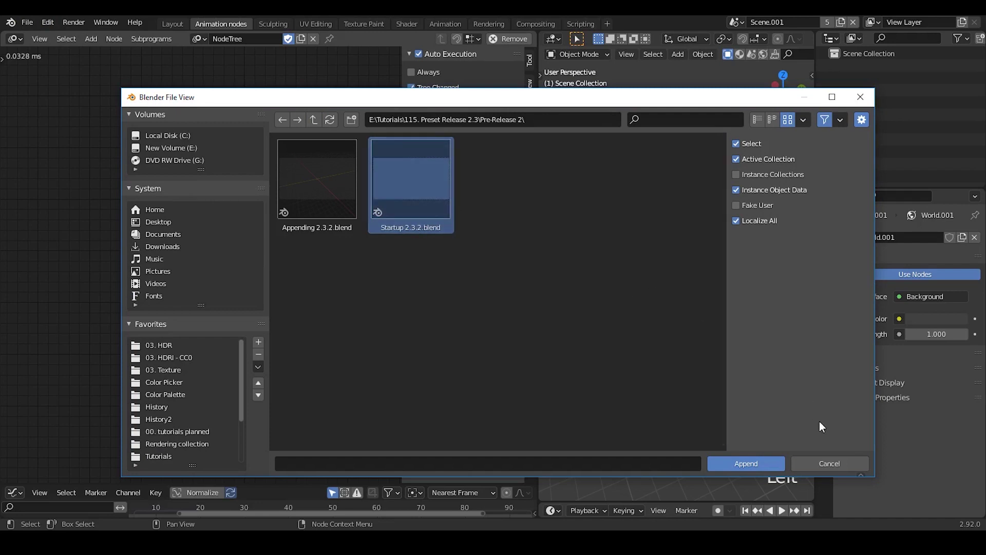
left_click(826, 456)
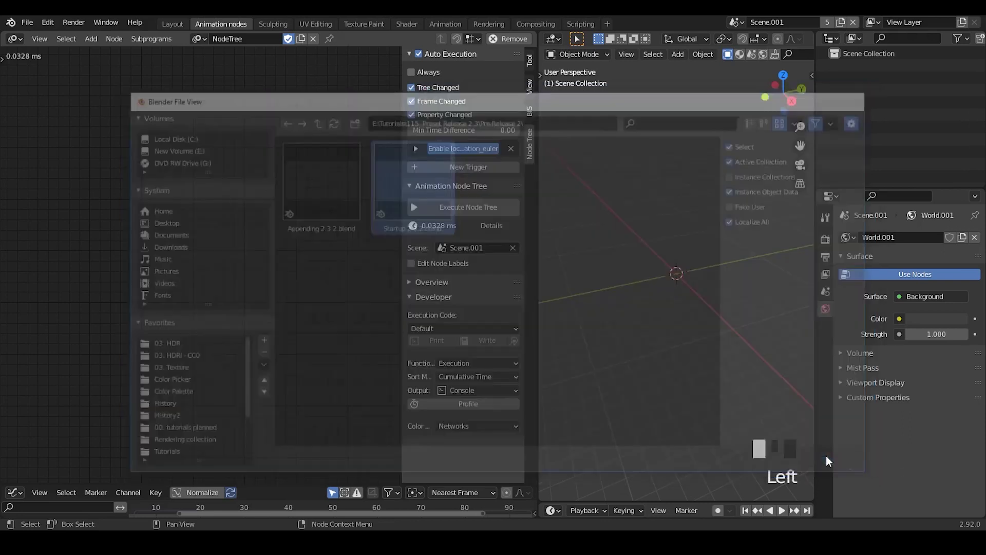
Delete the appended scene Scene.001 from the file
left_click(852, 22)
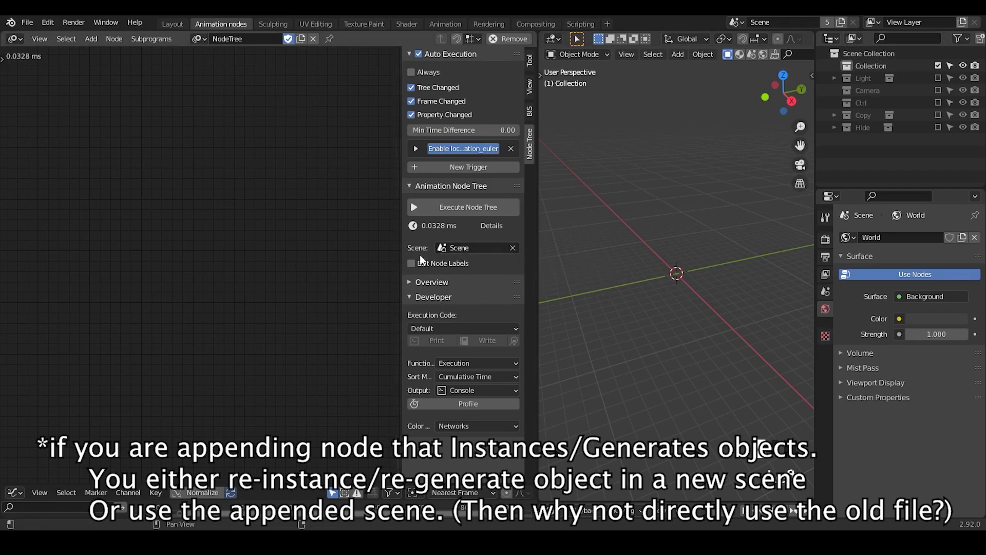
Add a Time Info node to the empty NodeTree animation node tree
key("ctrl+a")
type("time info")
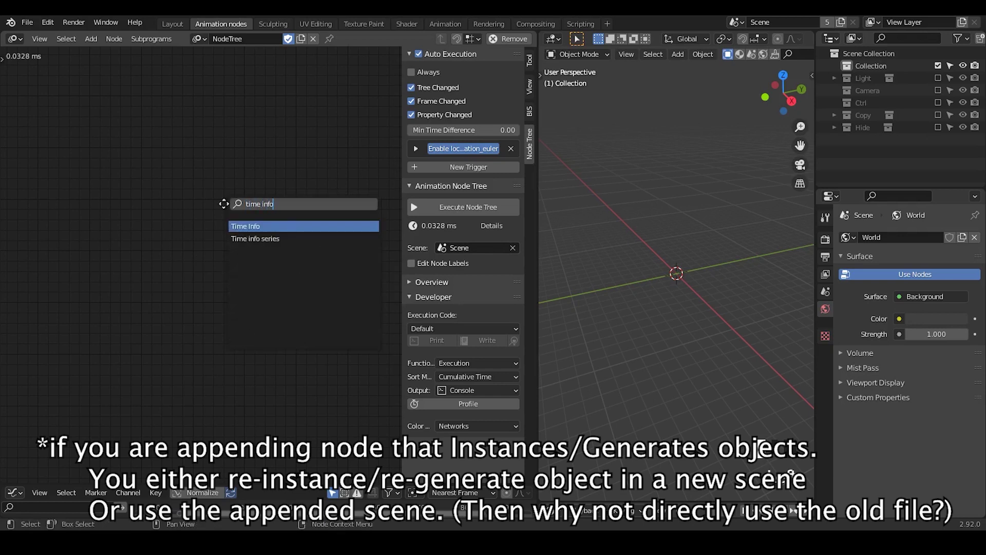
key("Return")
left_click(173, 177)
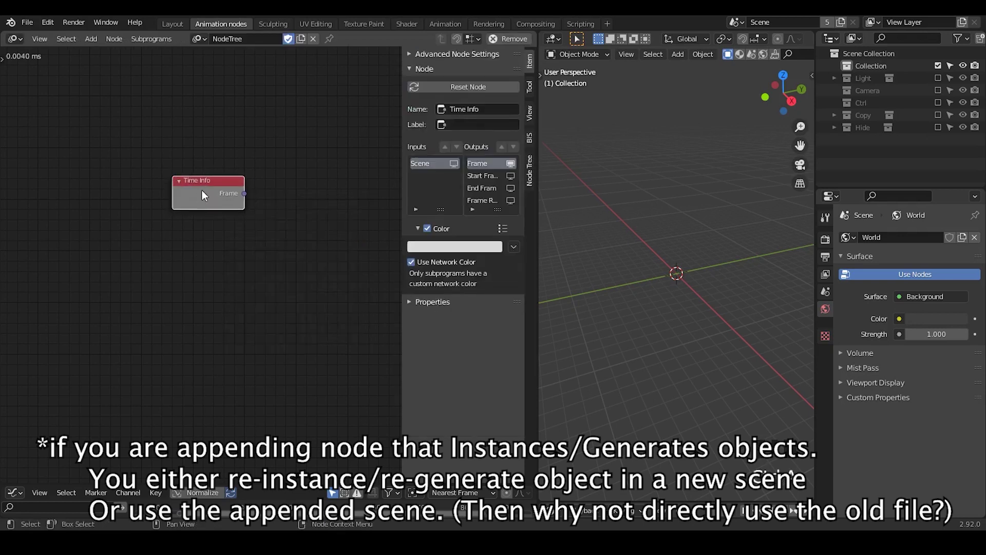
Show all hidden sockets of the Time Info node to inspect its scene input, and delete the node
key("ctrl+h")
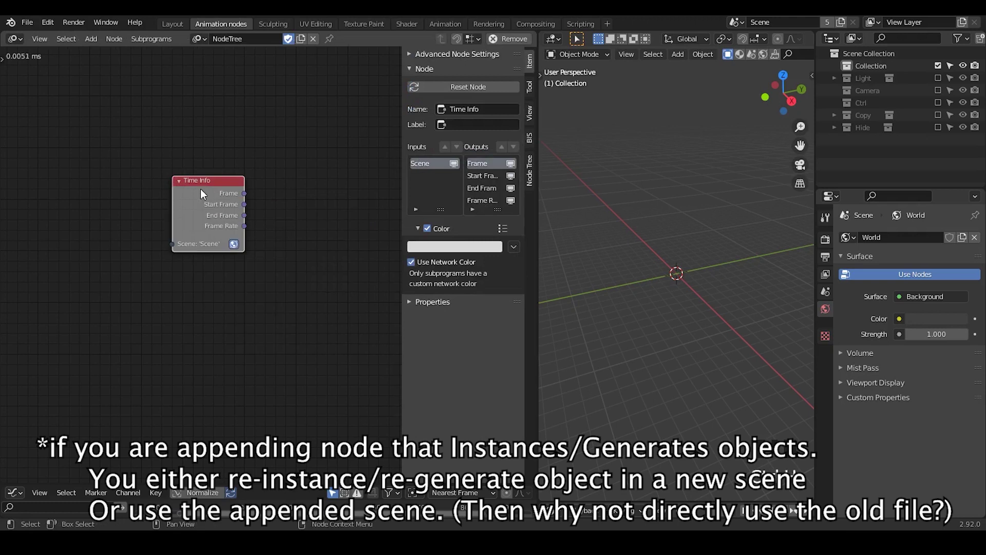
scroll(220, 270, "up", 2)
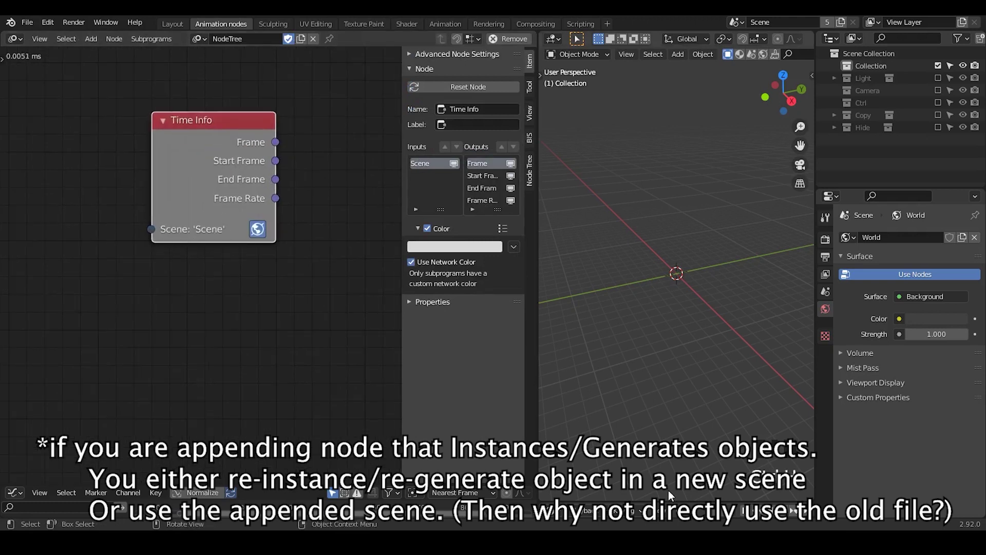
left_click_drag(666, 506, 641, 360)
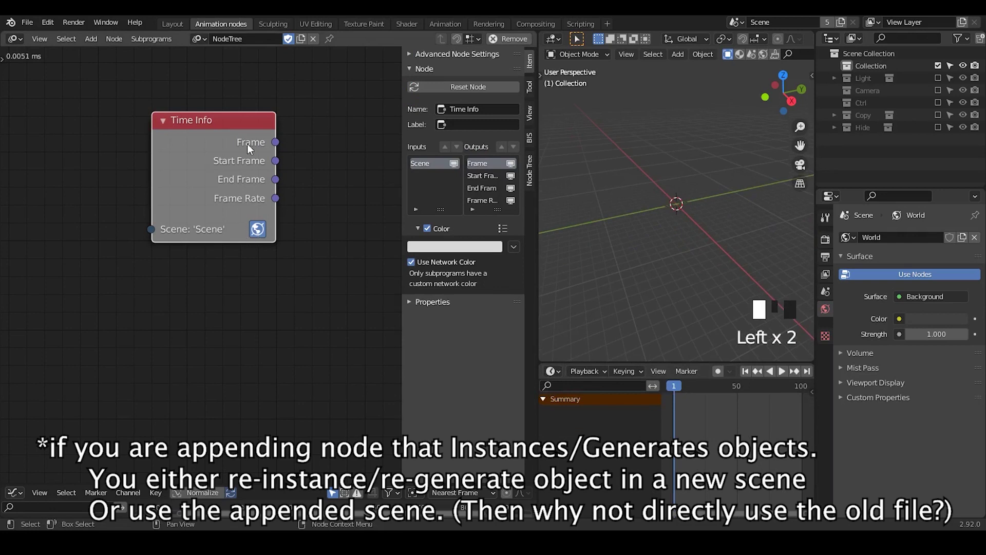
key("x")
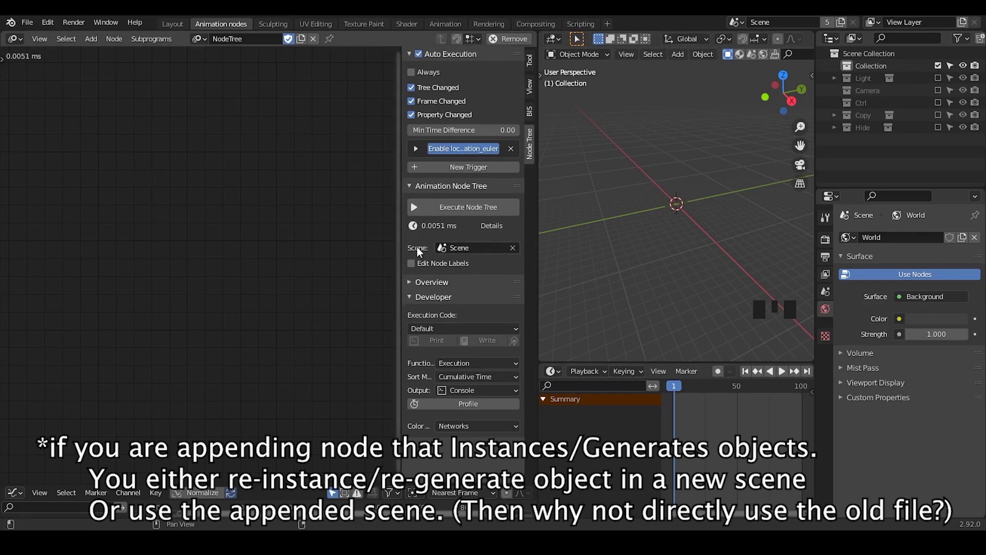
Check the list of scenes that exist in the file
left_click(735, 22)
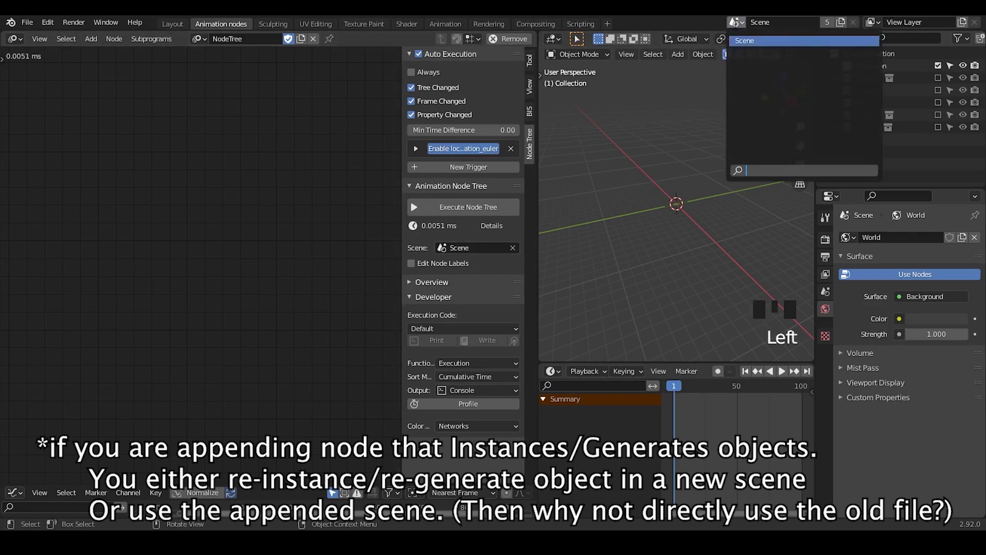
left_click(736, 23)
left_click(735, 22)
left_click(306, 97)
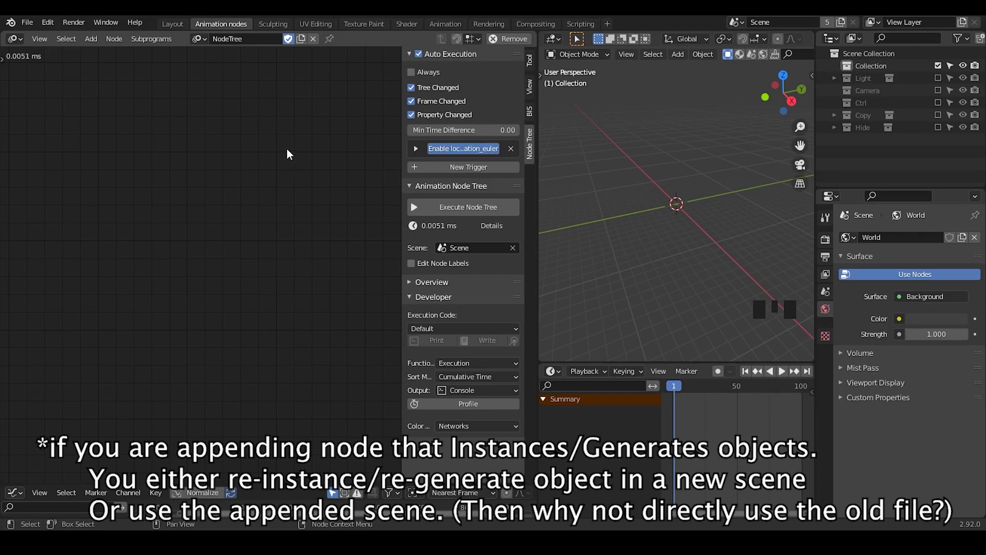
left_click(27, 22)
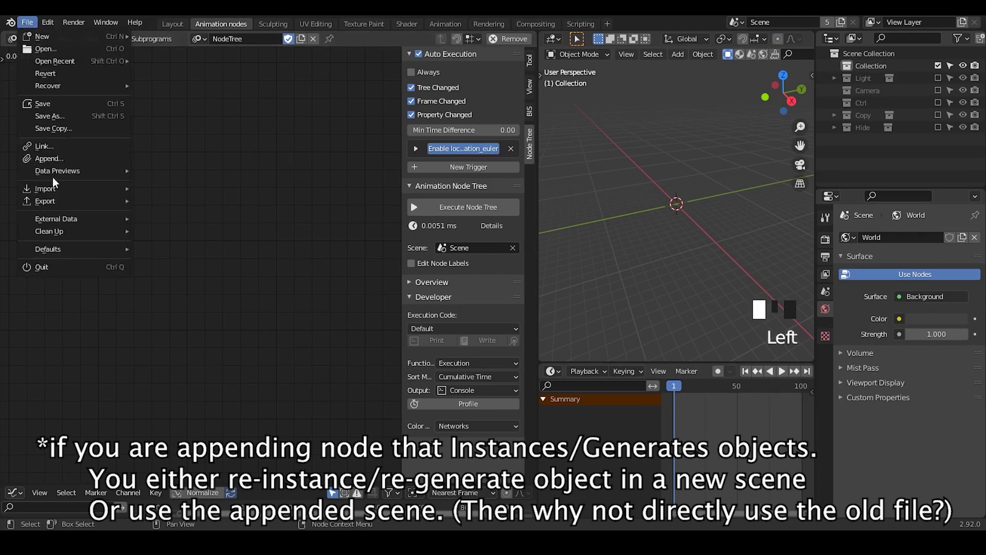
mouse_move(76, 251)
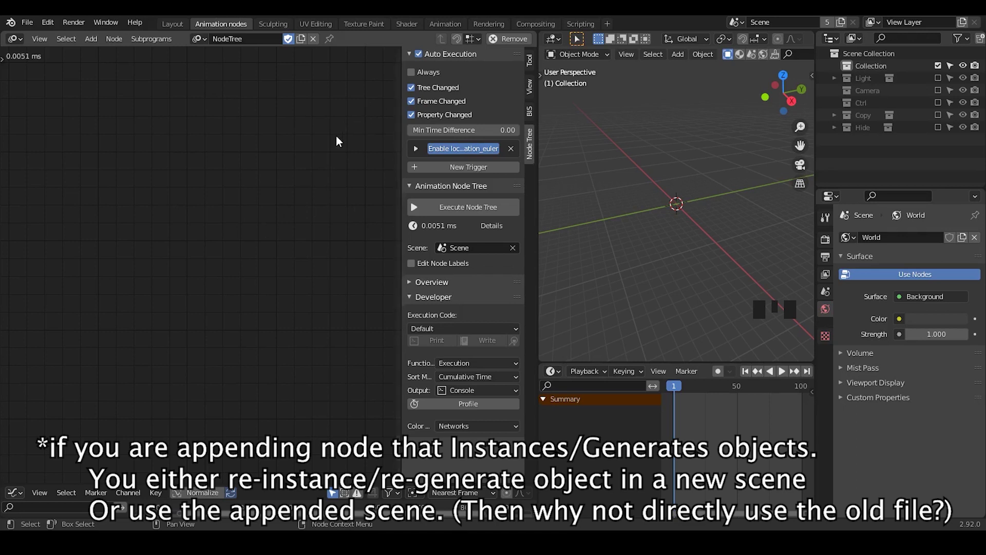
Show the Preset animation node tree and look over its subprogram frames, including Instancing on spline, Array on Spline and Random Points on Spline
left_click(198, 39)
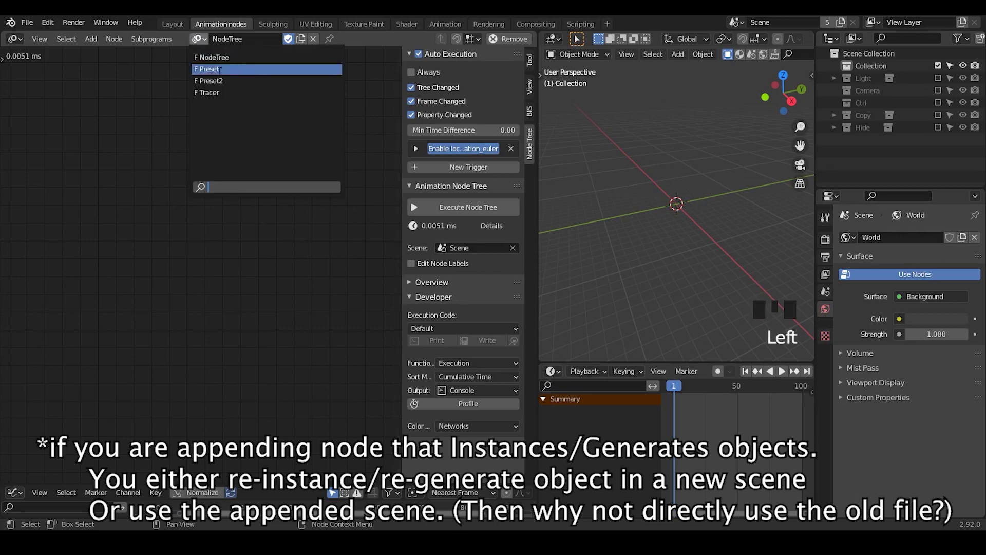
left_click(220, 70)
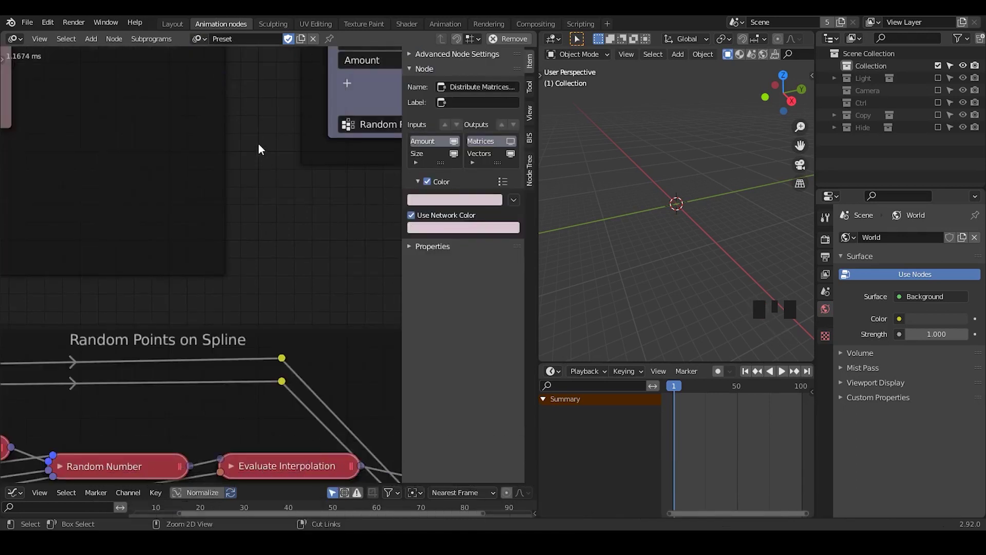
middle_click_drag(258, 146, 269, 247, "ctrl")
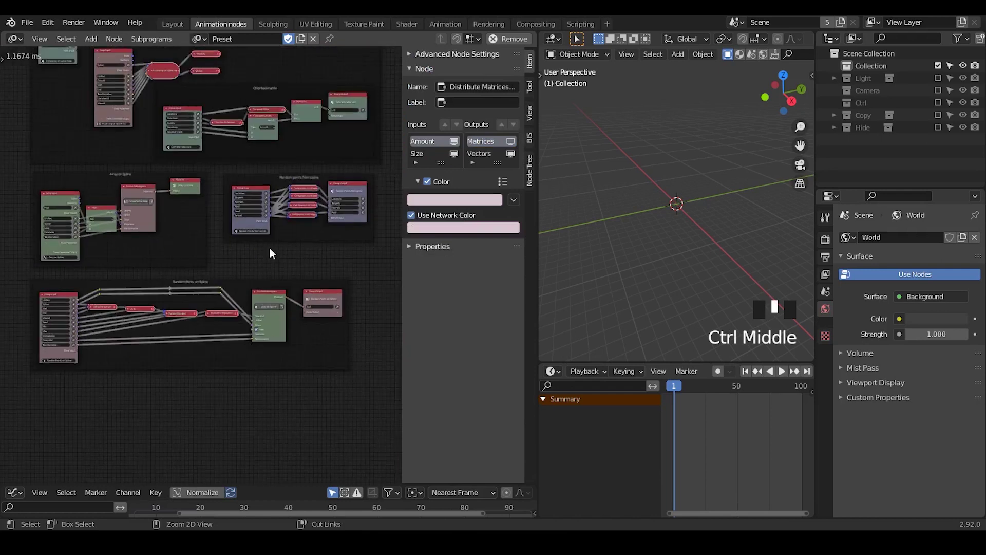
middle_click_drag(213, 174, 218, 225)
middle_click_drag(281, 104, 280, 366)
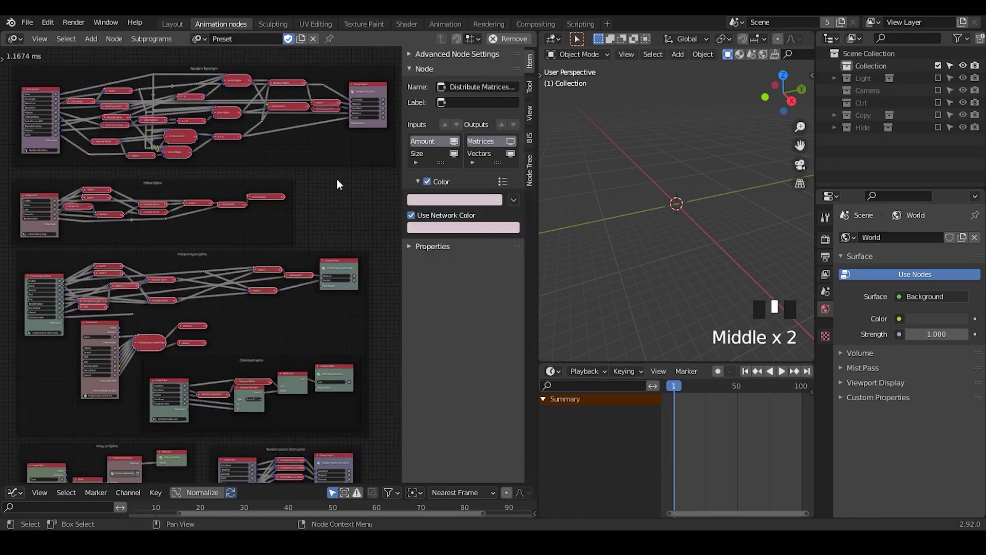
middle_click_drag(338, 196, 199, 96)
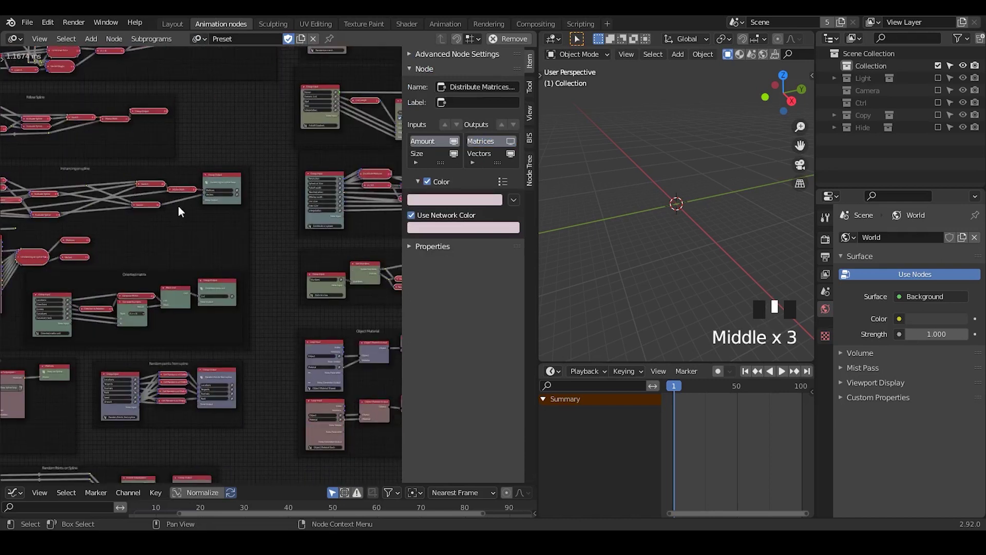
middle_click_drag(154, 231, 305, 94)
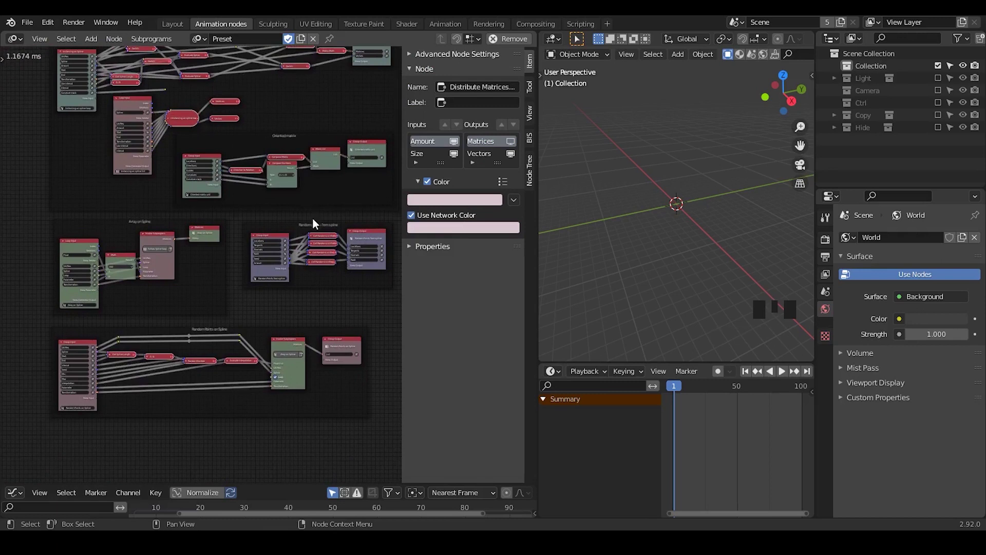
middle_click_drag(312, 217, 305, 167)
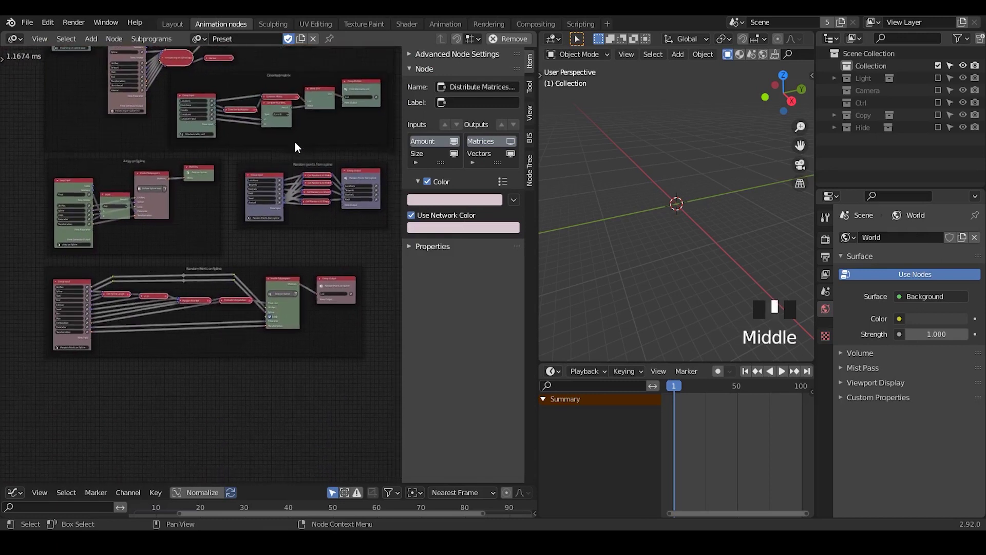
scroll(295, 143, "up", 1)
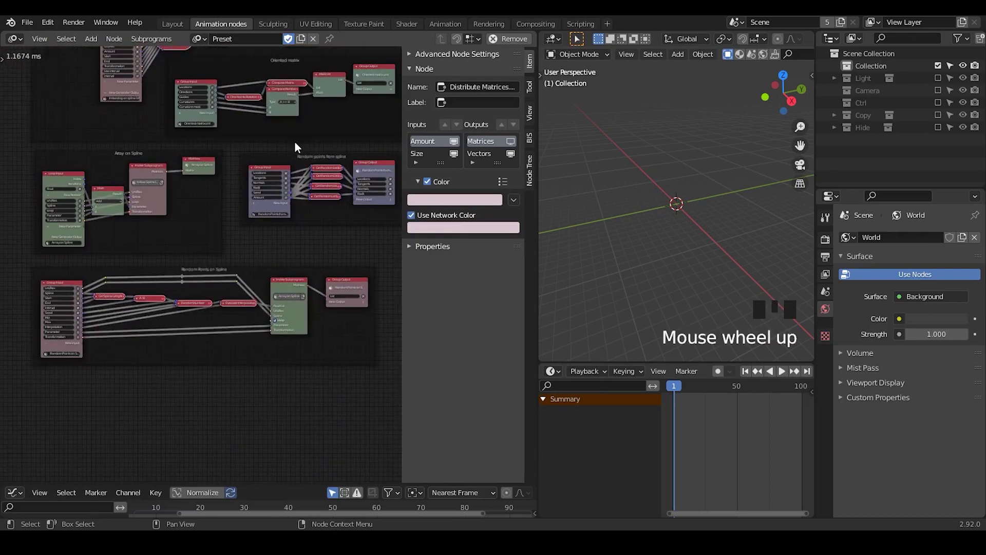
middle_click_drag(258, 143, 238, 240)
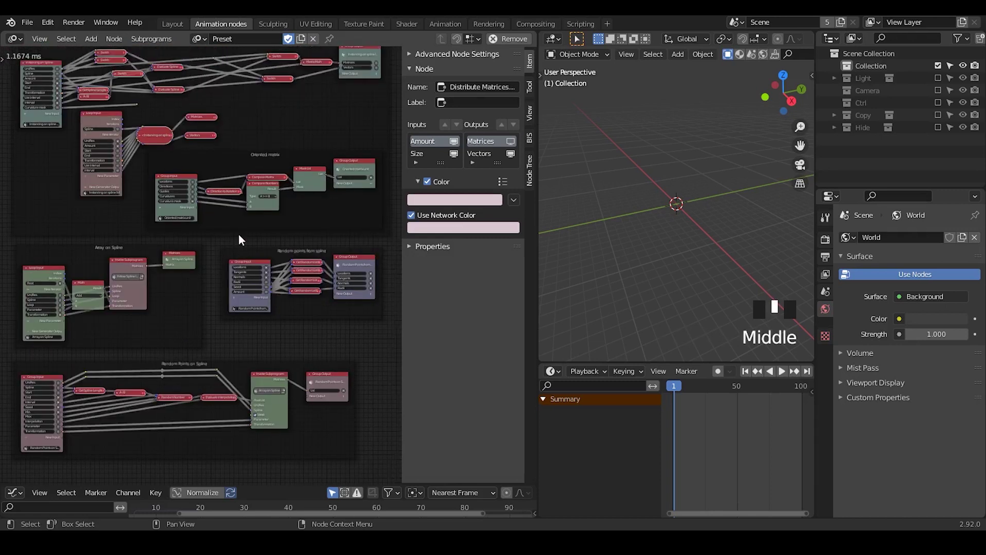
scroll(266, 86, "up", 1)
scroll(290, 127, "down", 1)
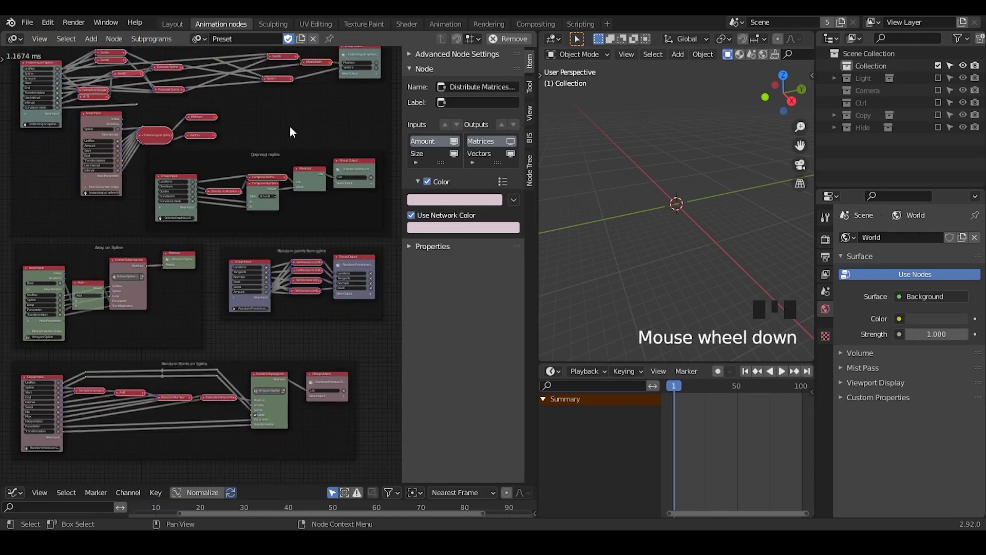
scroll(290, 126, "up", 3)
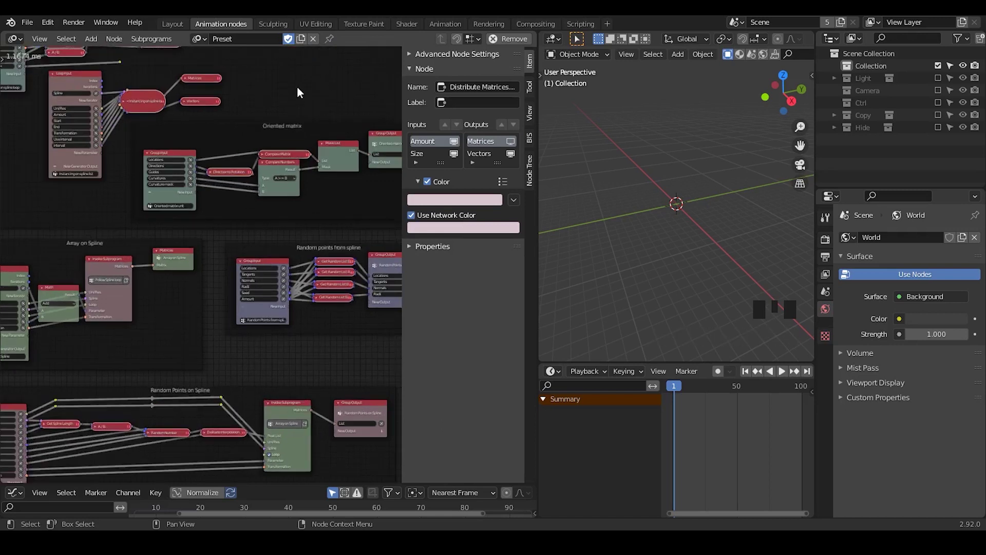
middle_click_drag(297, 86, 320, 154)
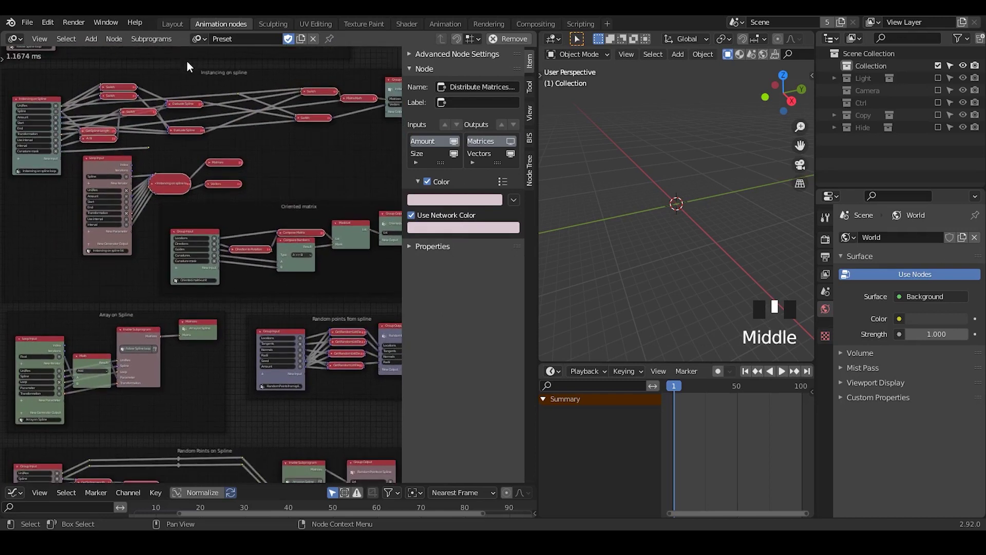
Append the Preset node tree again from Appending 2.3.2.blend
left_click(30, 23)
left_click(91, 158)
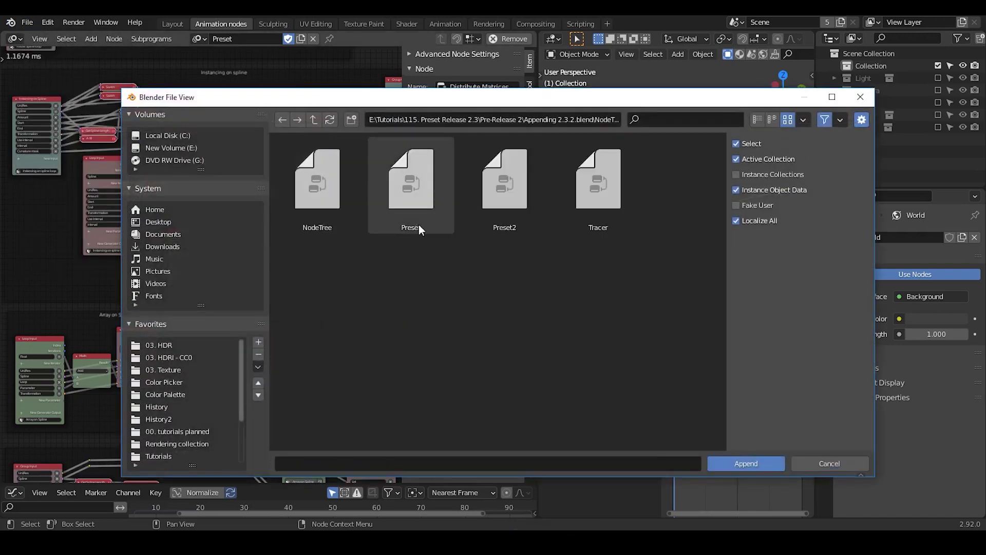
left_click(421, 182)
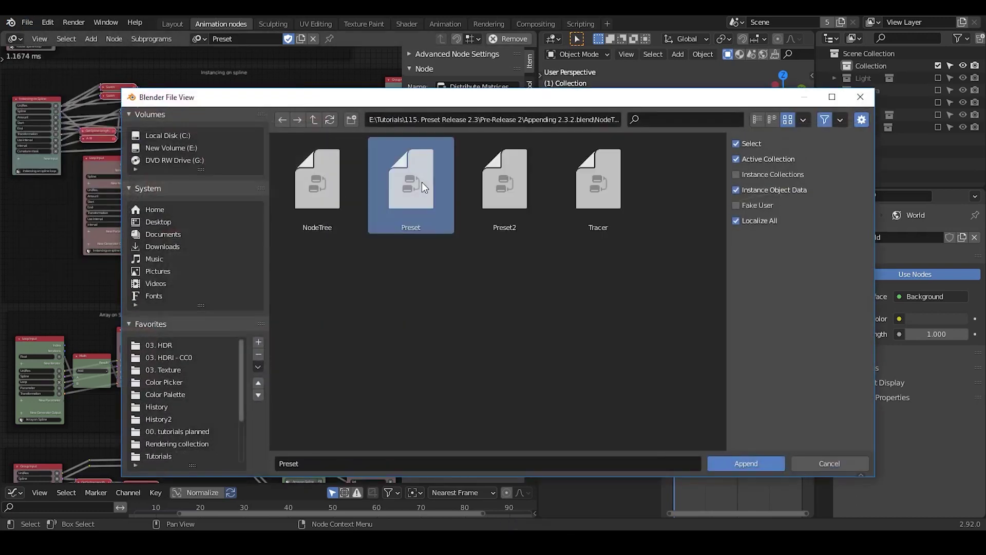
left_click(749, 457)
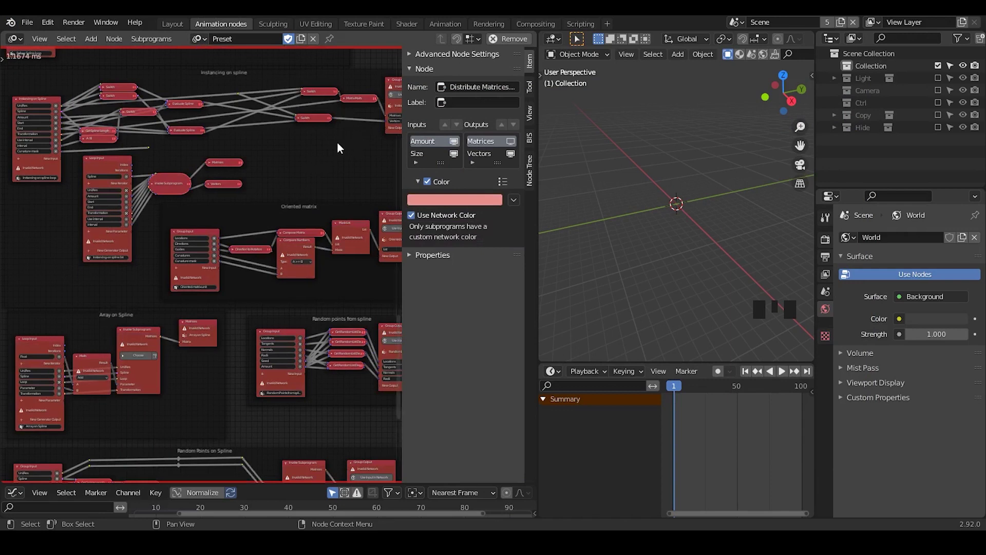
Make Scene.001 the active scene and delete it from the file
left_click(735, 18)
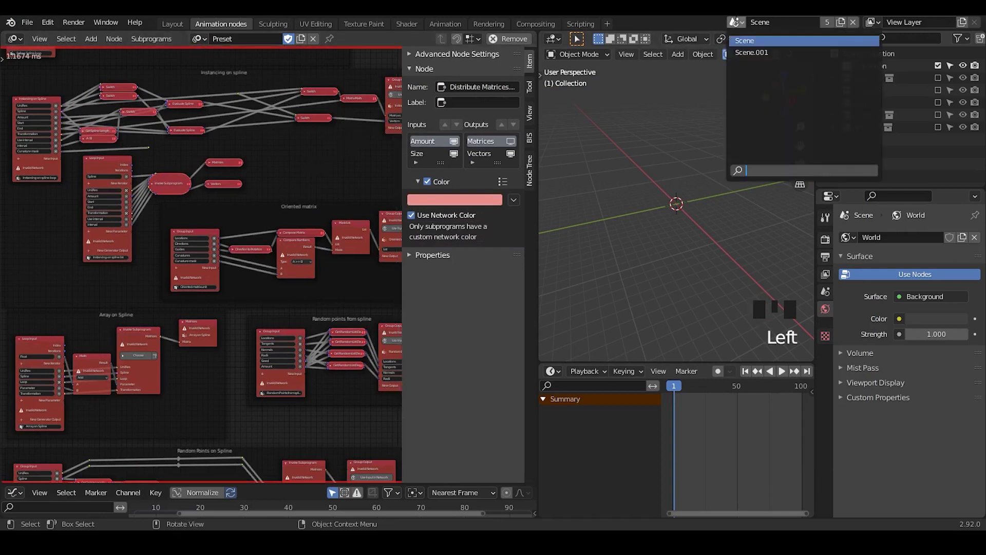
left_click(756, 59)
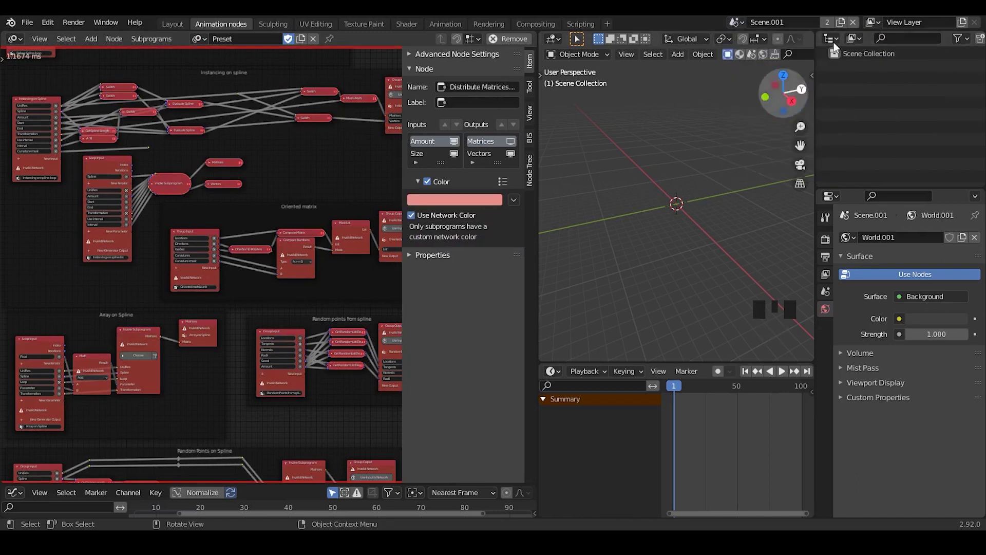
left_click(854, 23)
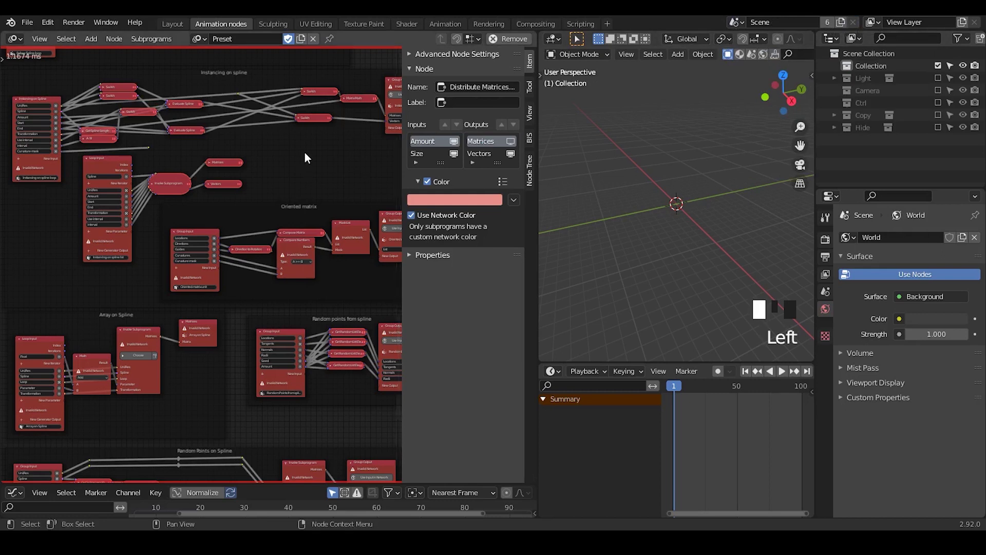
Show the duplicate Preset.001 node tree and examine its nodes up close
left_click(198, 38)
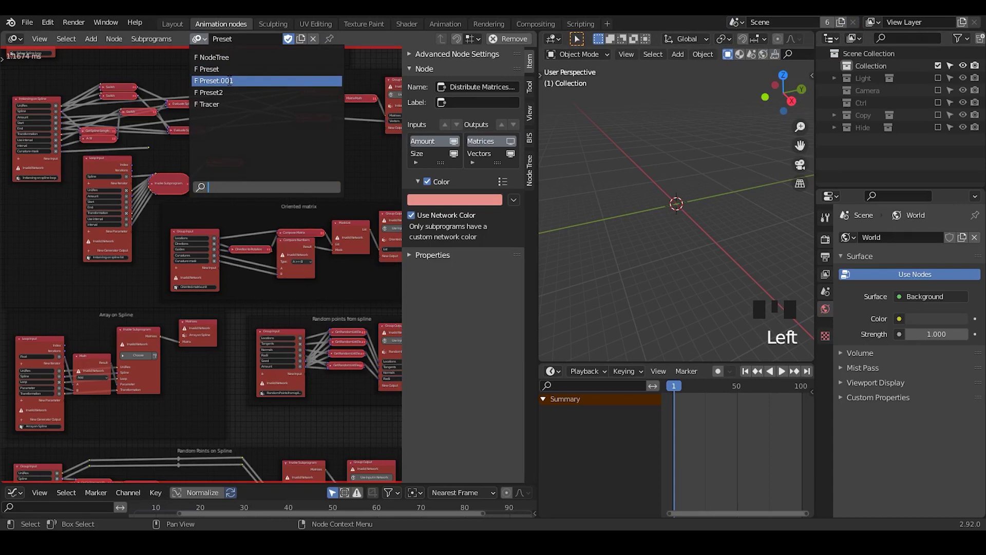
left_click(282, 81)
mouse_move(257, 216)
middle_mouse_down()
mouse_move(317, 127)
mouse_move(288, 216)
mouse_move(208, 275)
mouse_move(353, 154)
mouse_move(273, 214)
middle_mouse_up()
middle_click_drag(250, 178, 185, 191, "ctrl")
Return to the Preset tree and inspect its Loop Input and Invoke Subprogram nodes beside the Instancing on spline network
left_click(199, 38)
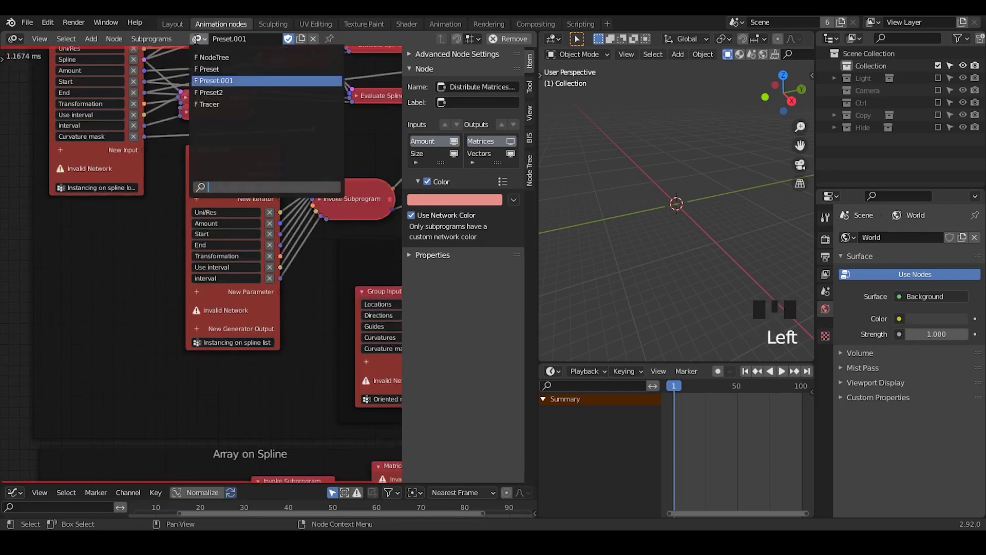
left_click(226, 66)
middle_click_drag(149, 158, 274, 180)
left_click(120, 82)
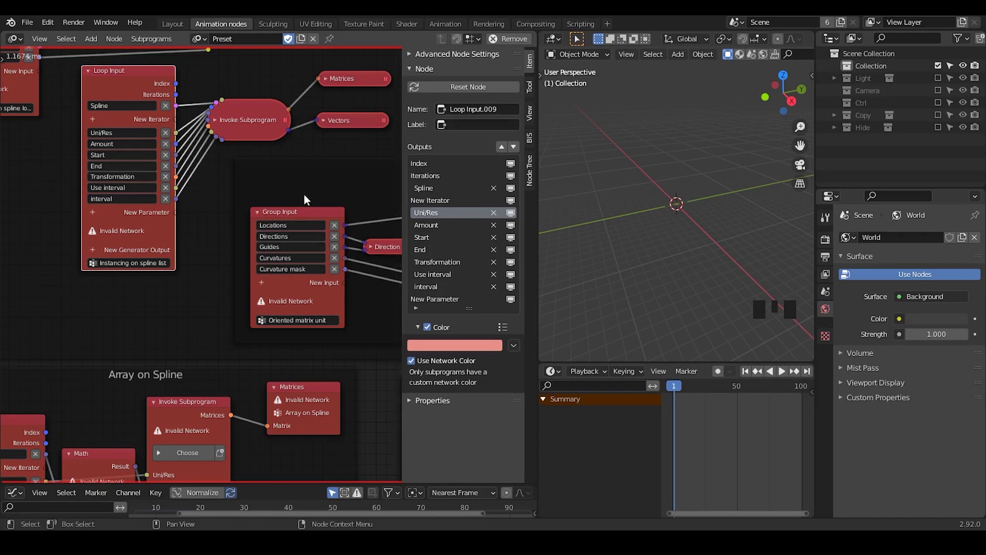
left_click(306, 211)
left_click(254, 119)
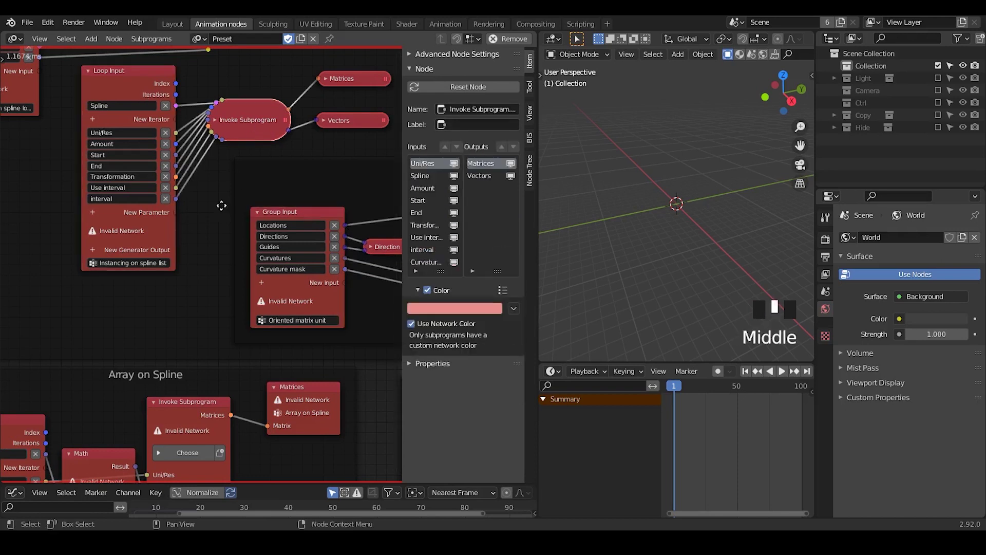
middle_click_drag(220, 205, 257, 238)
left_click(163, 121)
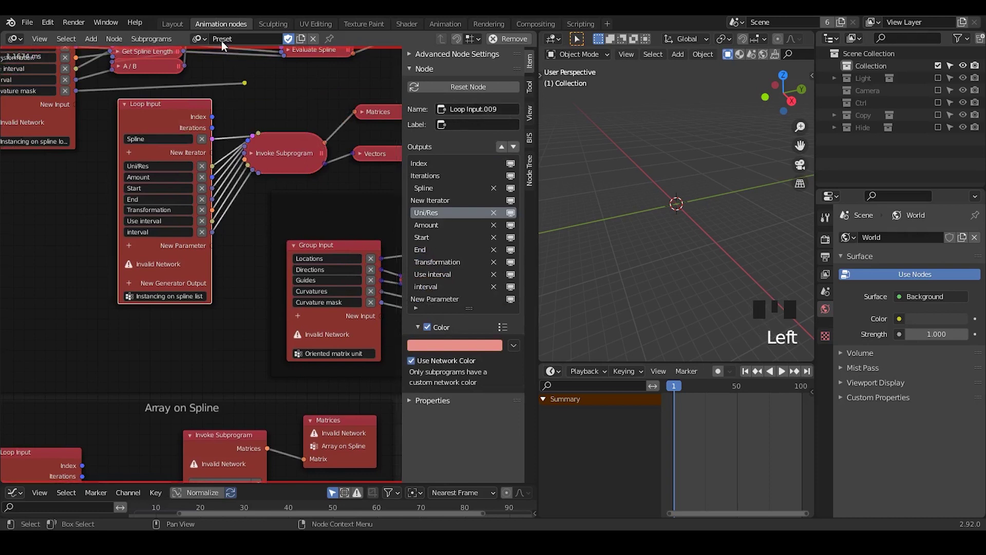
Show the Preset.001 tree and inspect the name of its matching Loop Input node
left_click(200, 39)
left_click(210, 79)
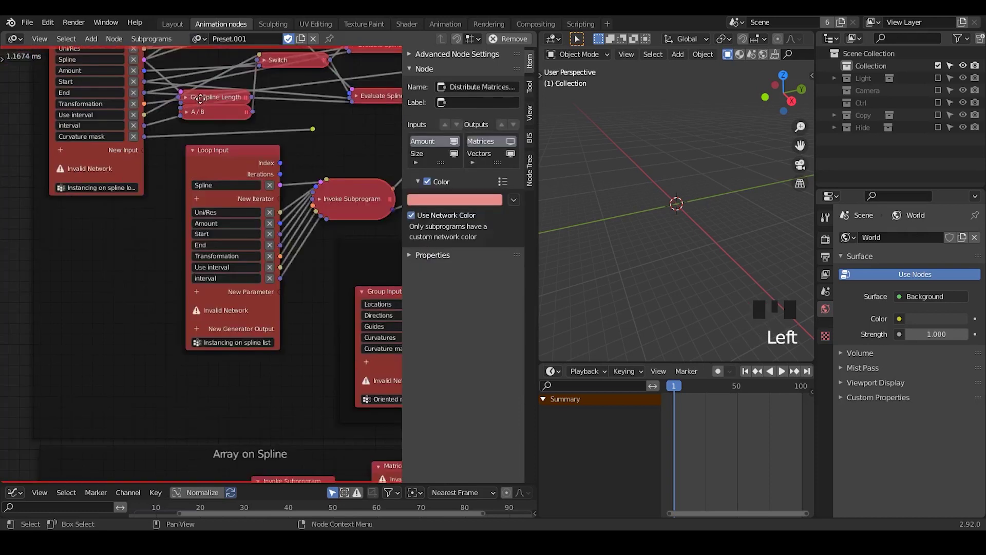
middle_click_drag(224, 162, 227, 187)
left_click(227, 187)
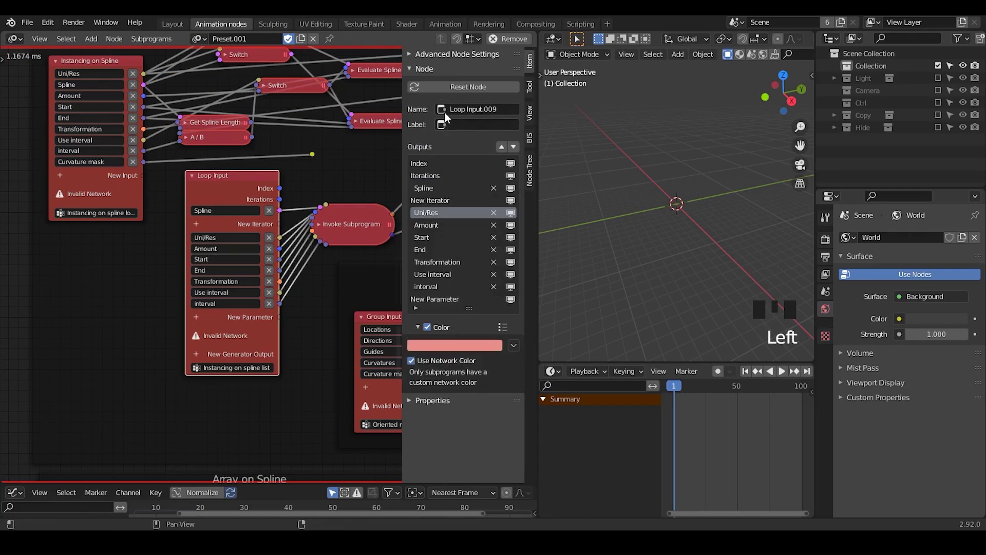
middle_click_drag(309, 174, 299, 186)
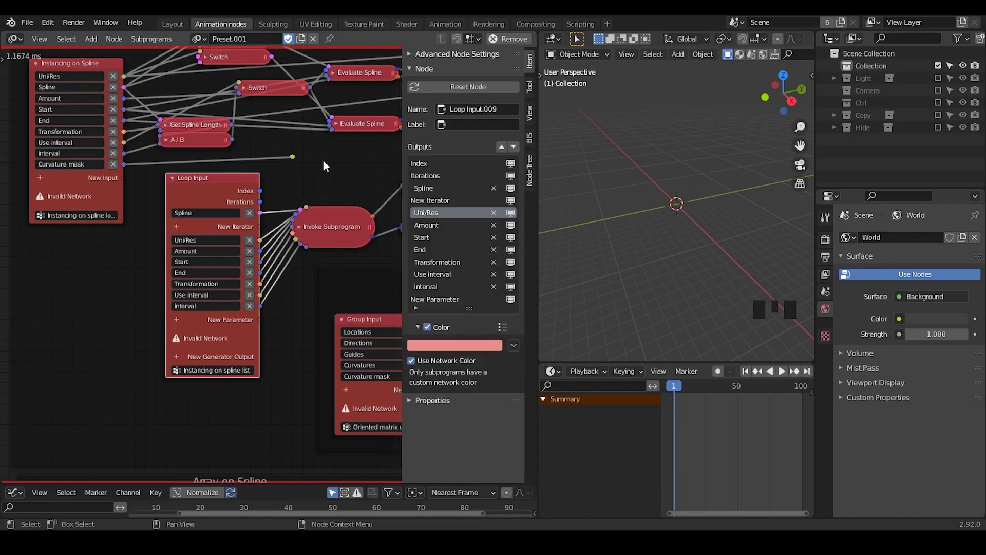
Remove the original Preset animation node tree from the file
left_click(199, 39)
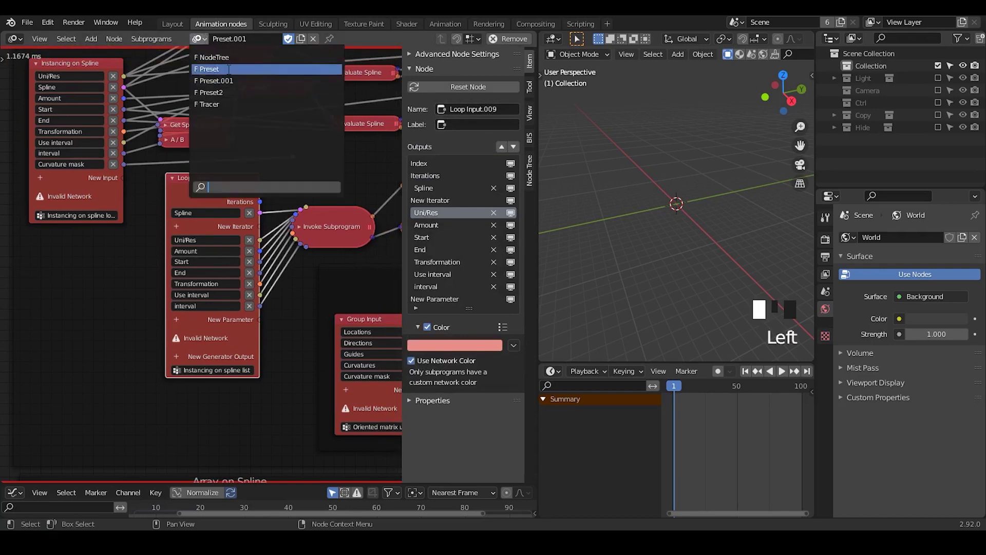
left_click(308, 69)
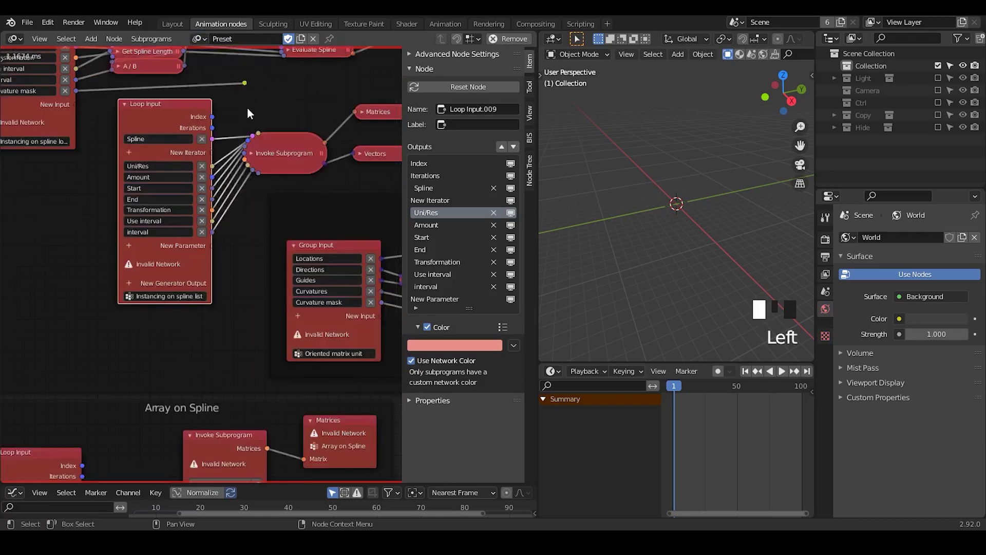
left_click(500, 39)
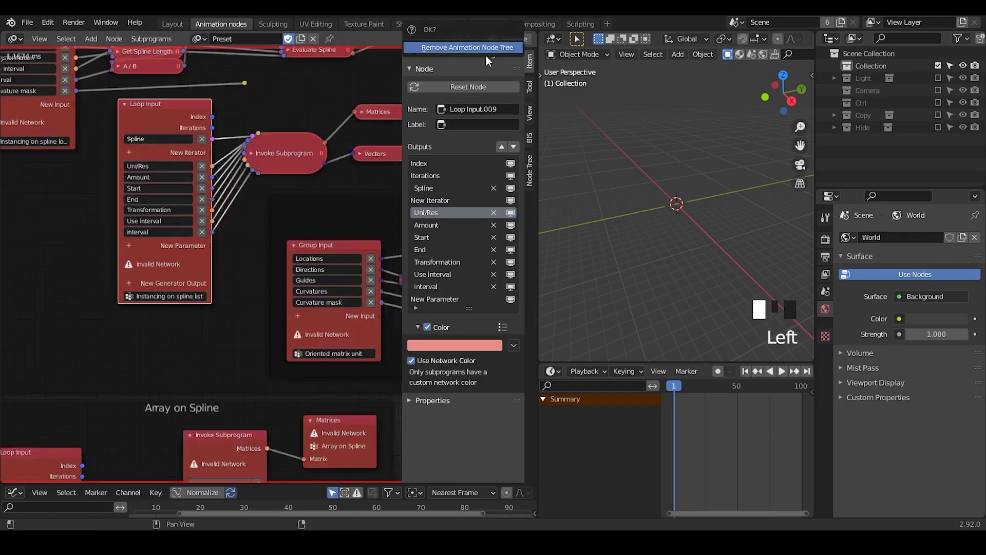
left_click(464, 47)
Check the networks in the remaining Preset.001 tree, and switch the node editor back to NodeTree
left_click(196, 39)
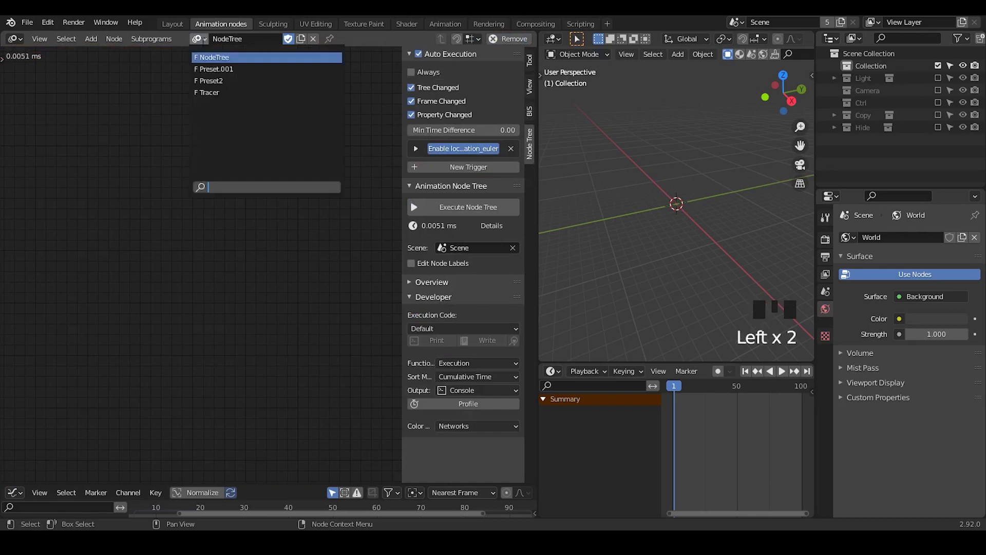
left_click(220, 69)
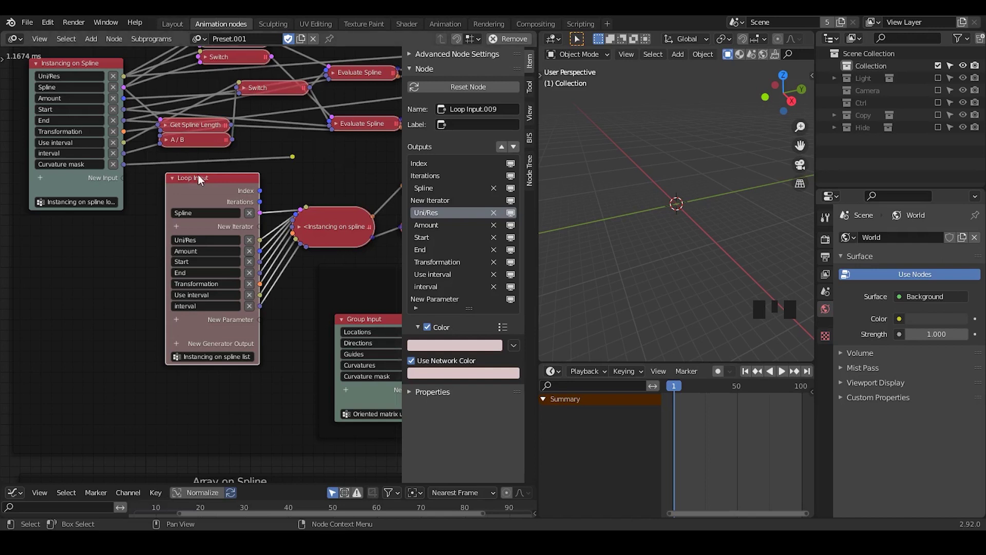
middle_click_drag(205, 168, 200, 211)
left_click(199, 39)
left_click(221, 66)
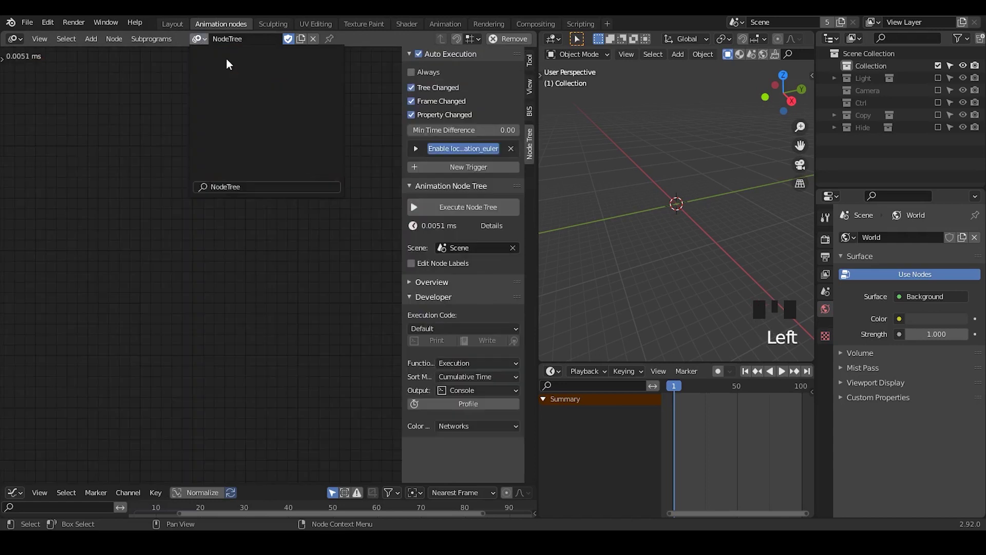